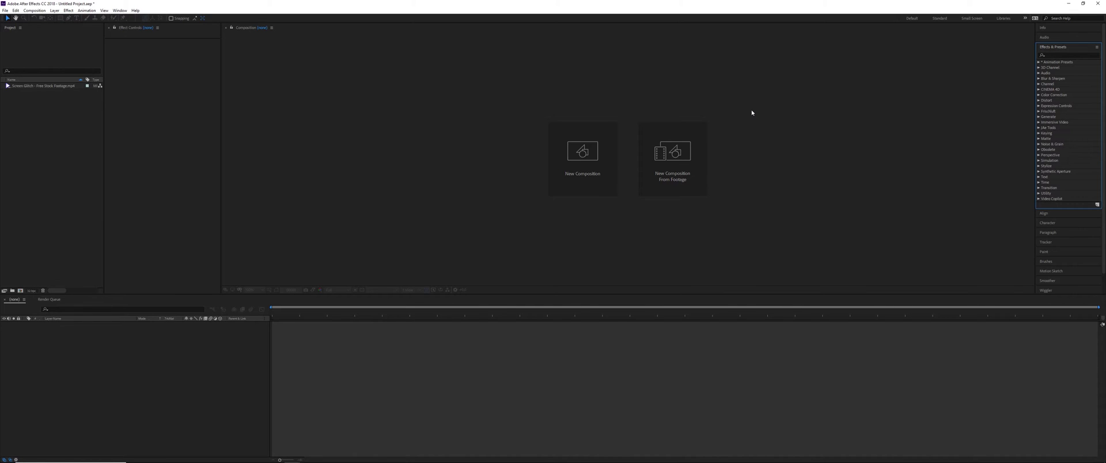
# Step: Select the Screen Glitch footage clip and open it in the Footage viewer
pyautogui.click(50, 88)
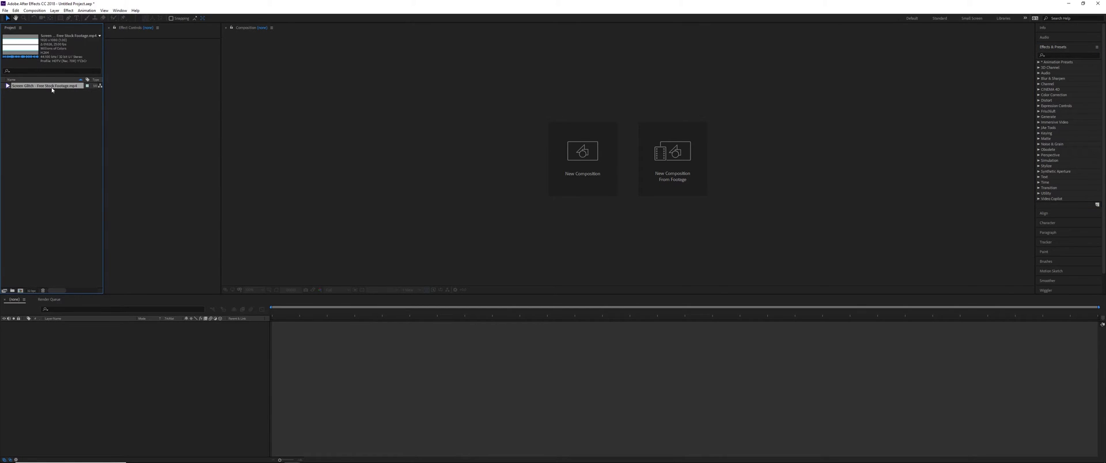
pyautogui.doubleClick(52, 90)
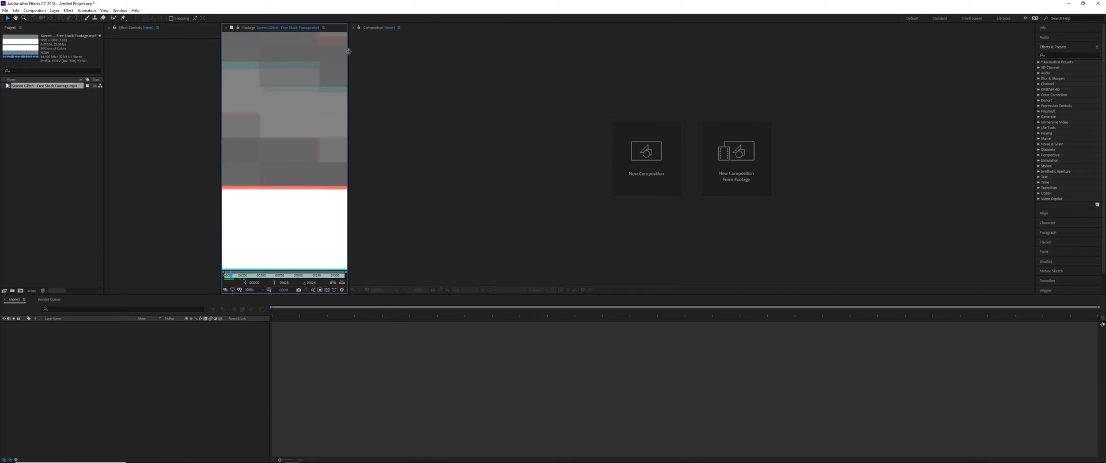
# Step: Preview the Screen Glitch footage fitted in a widened viewer, scrubbing frames, then close it
pyautogui.moveTo(348, 51); pyautogui.dragTo(793, 98)
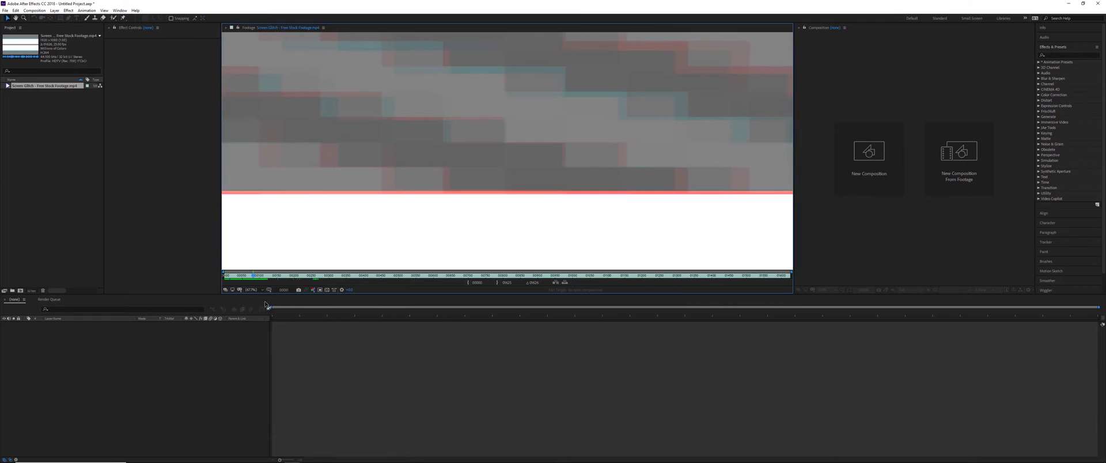
pyautogui.hotkey('shift', '/')
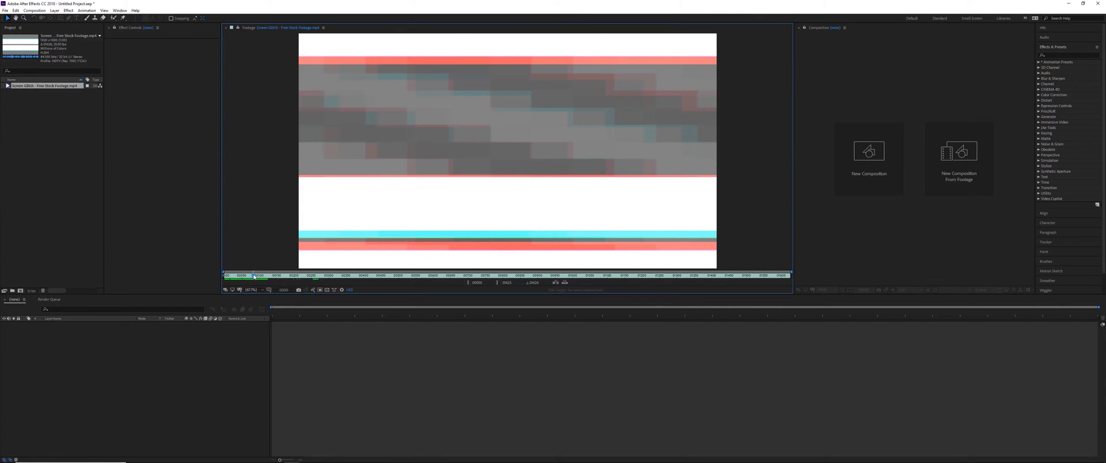
pyautogui.moveTo(253, 277); pyautogui.dragTo(252, 278)
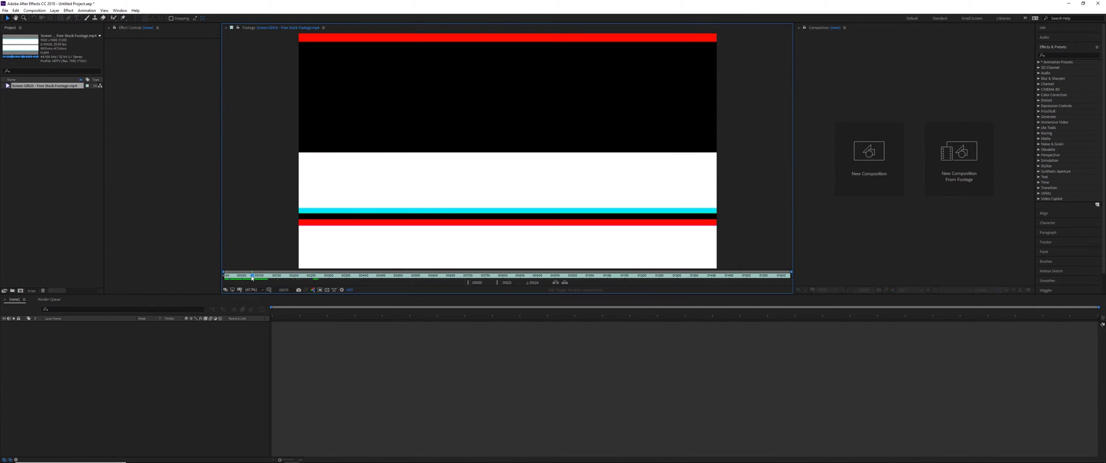
pyautogui.click(279, 276)
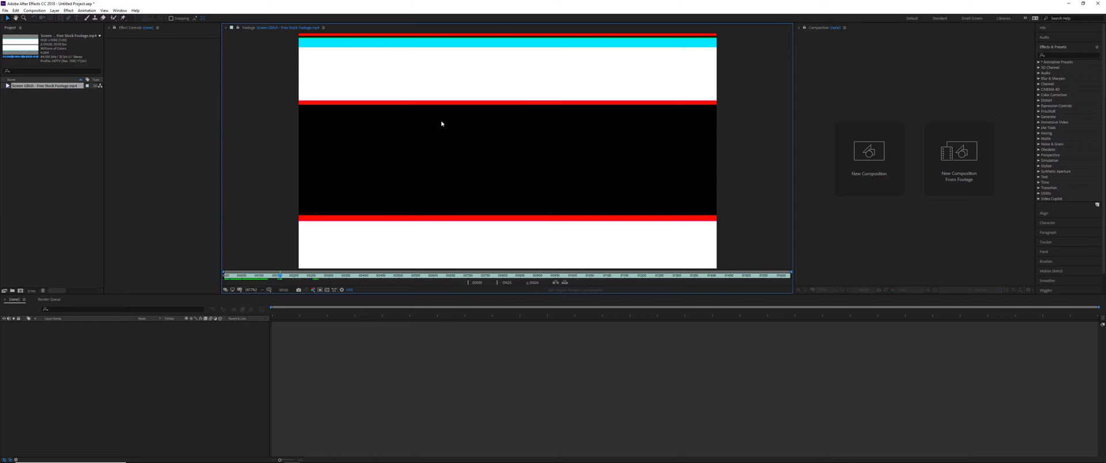
pyautogui.click(225, 27)
# Step: Create a new black composition named Comp 1 from the Project panel
pyautogui.click(20, 291)
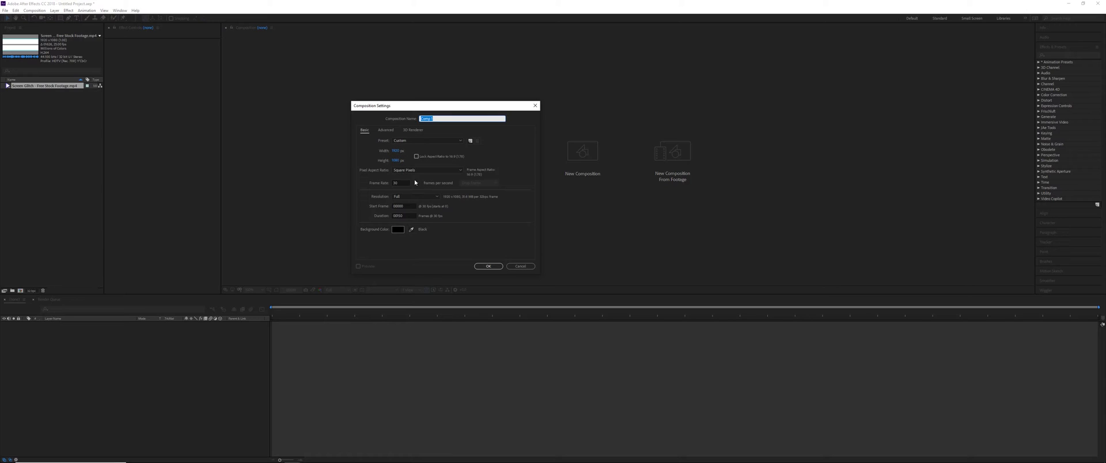
pyautogui.click(499, 266)
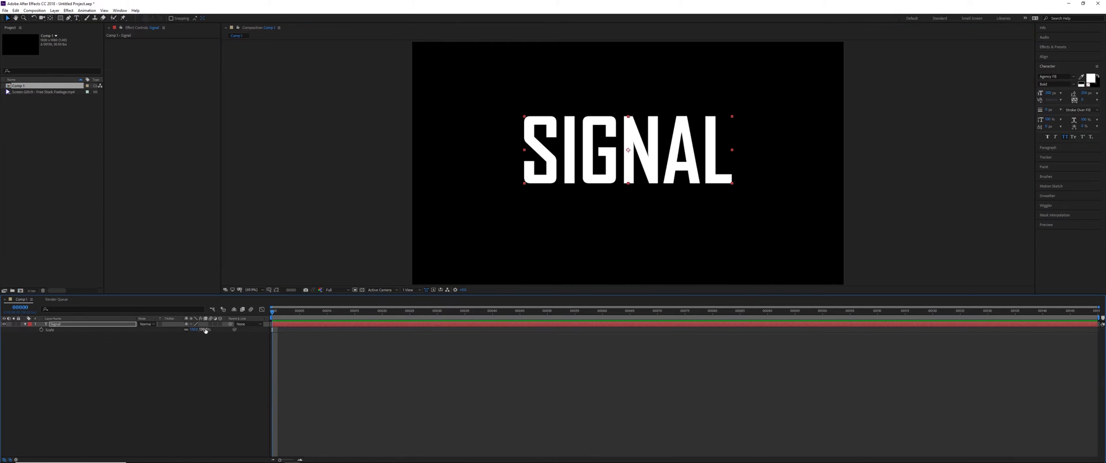
# Step: Nudge SIGNAL down and place a hidden Screen Glitch layer above it
pyautogui.hotkey('shift', 'Down')
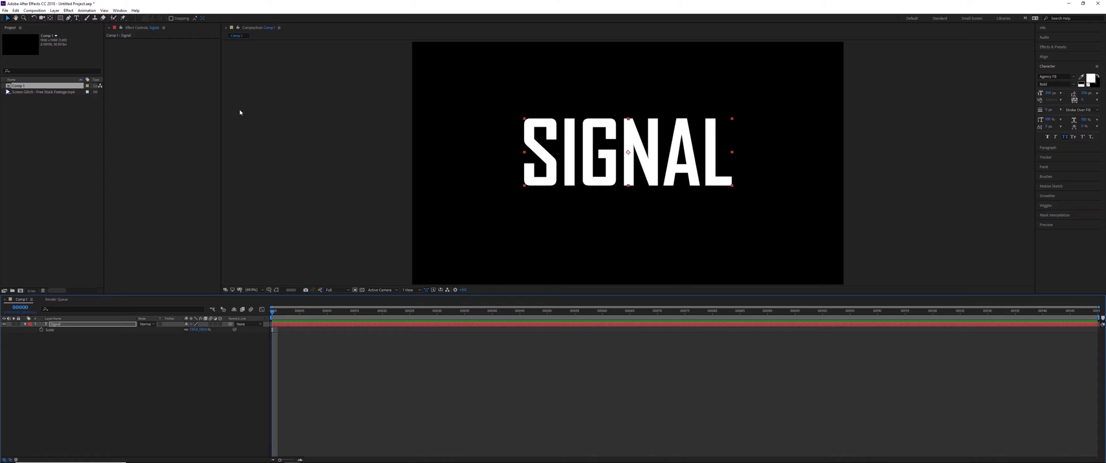
pyautogui.moveTo(62, 90); pyautogui.dragTo(112, 299)
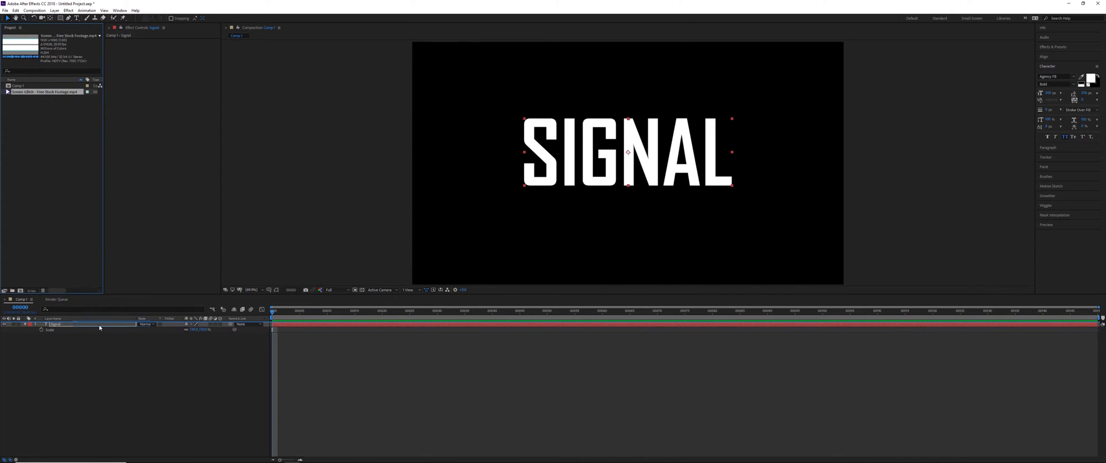
pyautogui.moveTo(111, 299); pyautogui.dragTo(111, 326)
pyautogui.click(7, 326)
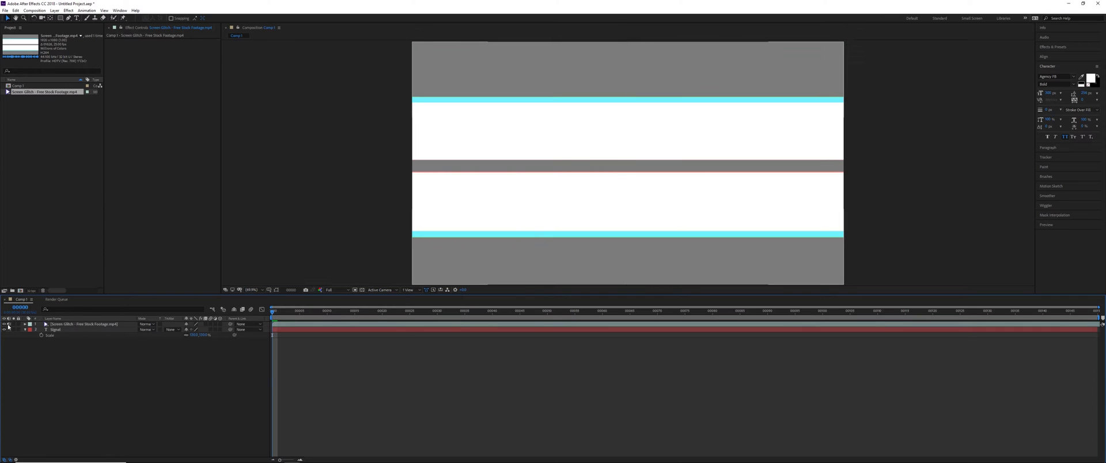
pyautogui.click(4, 324)
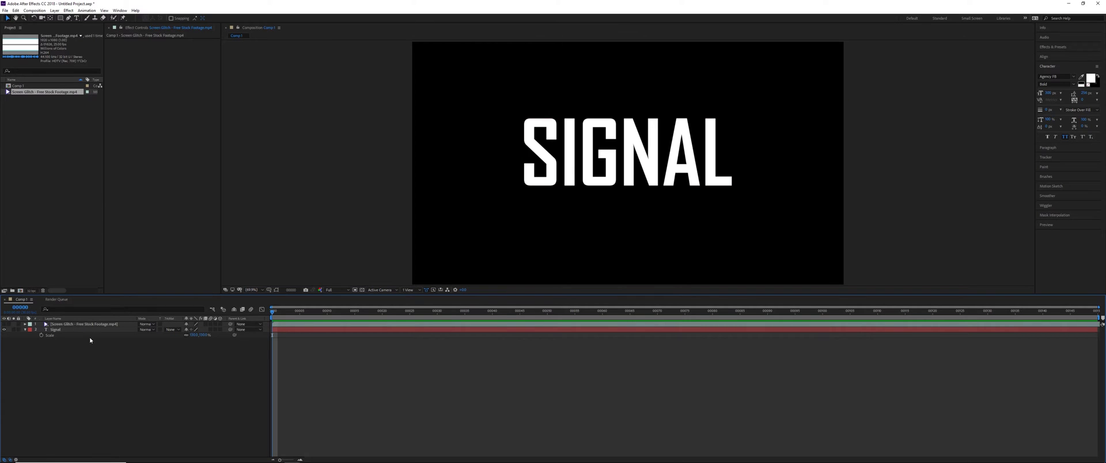
pyautogui.click(110, 330)
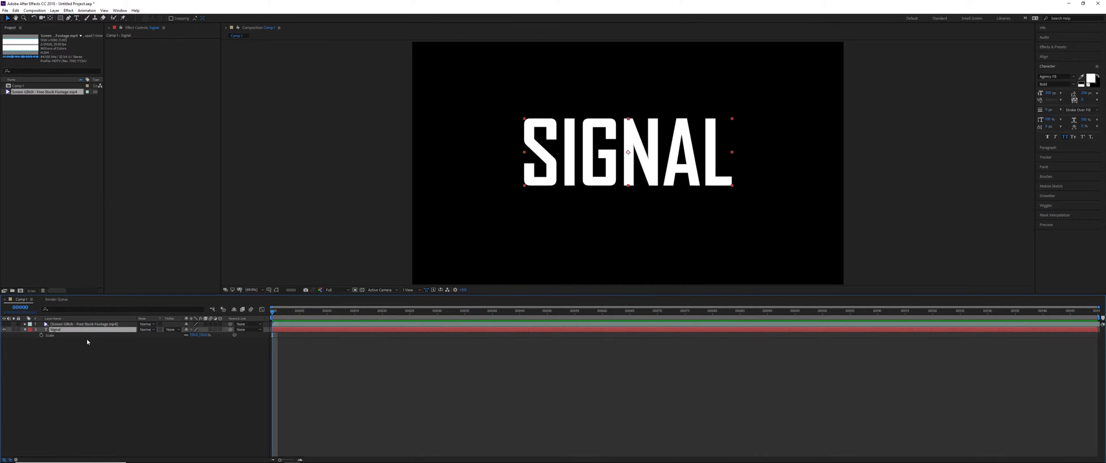
# Step: Apply the Displacement Map effect to the SIGNAL text layer
pyautogui.click(1052, 47)
pyautogui.click(1073, 53)
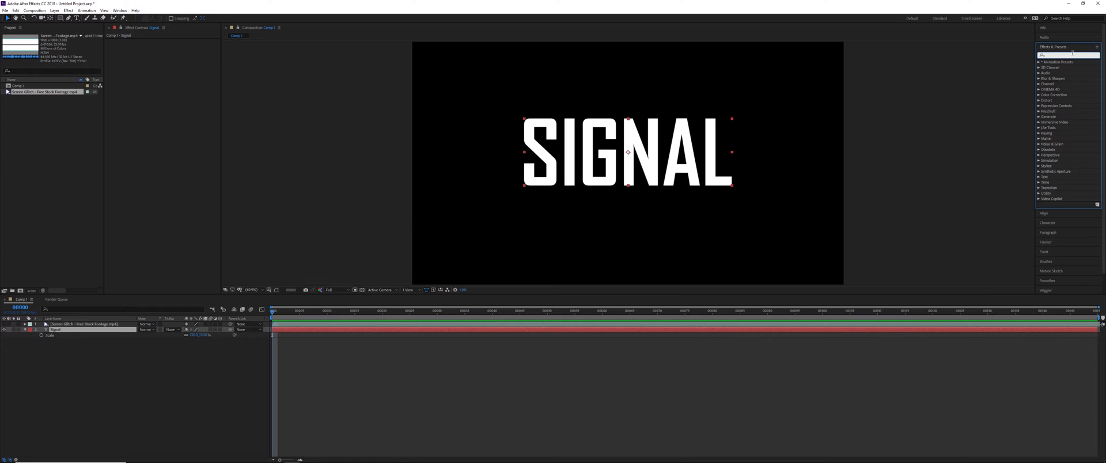
pyautogui.write('displace')
pyautogui.moveTo(1067, 67); pyautogui.dragTo(171, 100)
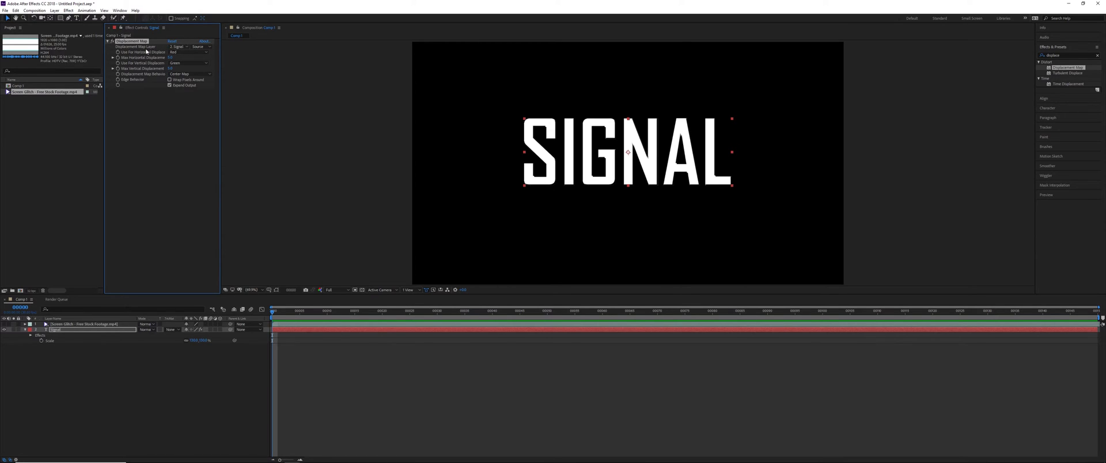
# Step: Set Displacement Map Layer to Screen Glitch with Effects & Masks as the source
pyautogui.click(178, 47)
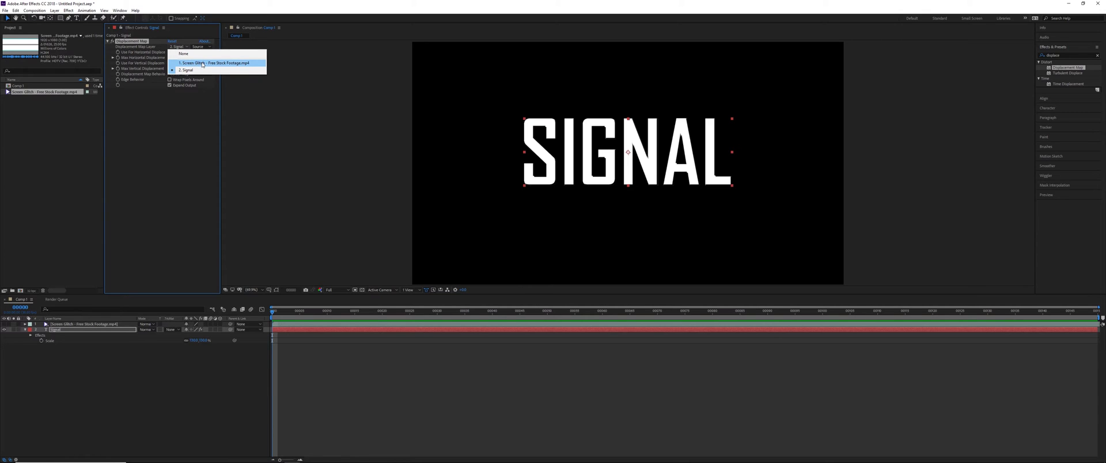
pyautogui.click(200, 63)
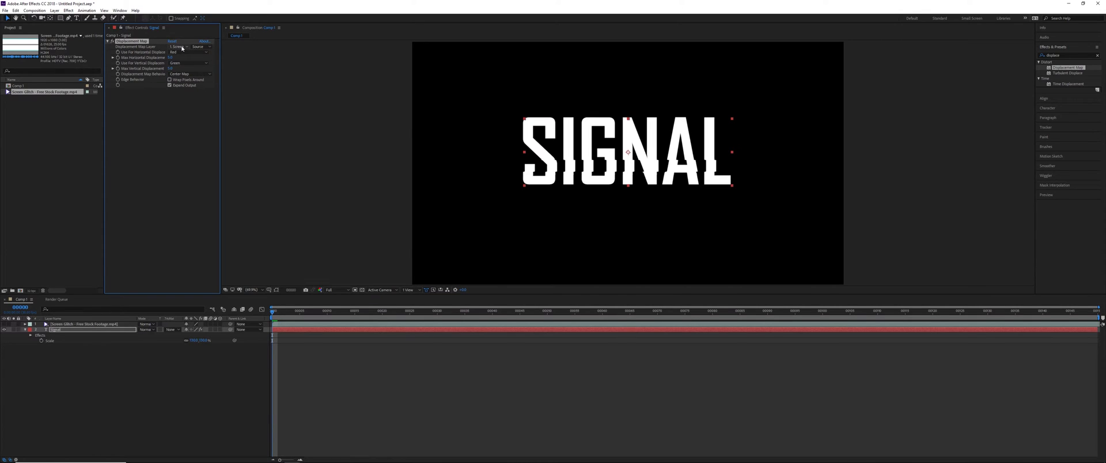
pyautogui.click(181, 48)
pyautogui.click(207, 48)
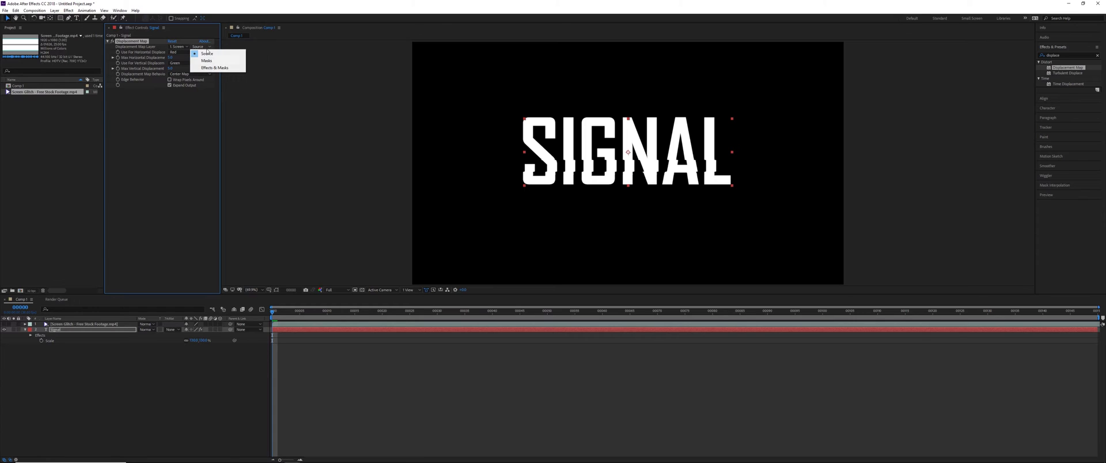
pyautogui.click(215, 68)
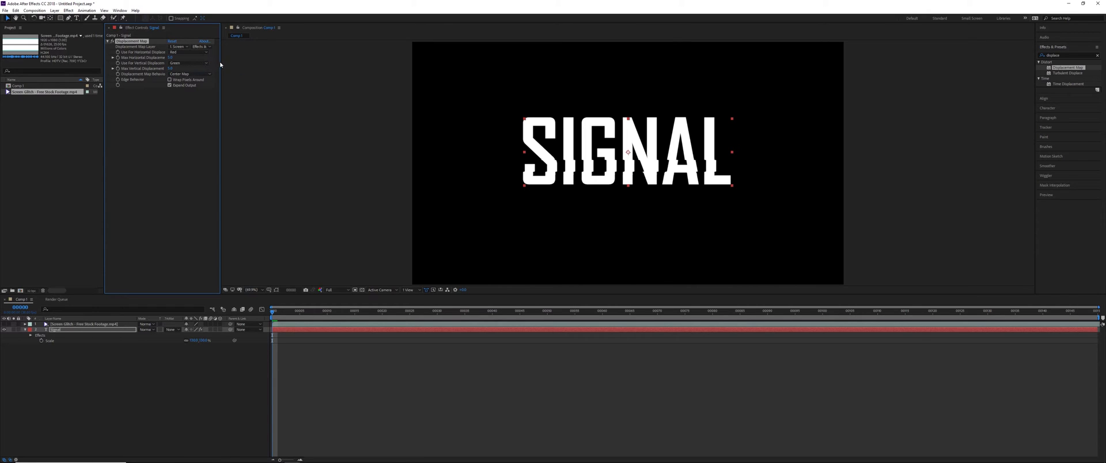
pyautogui.click(90, 325)
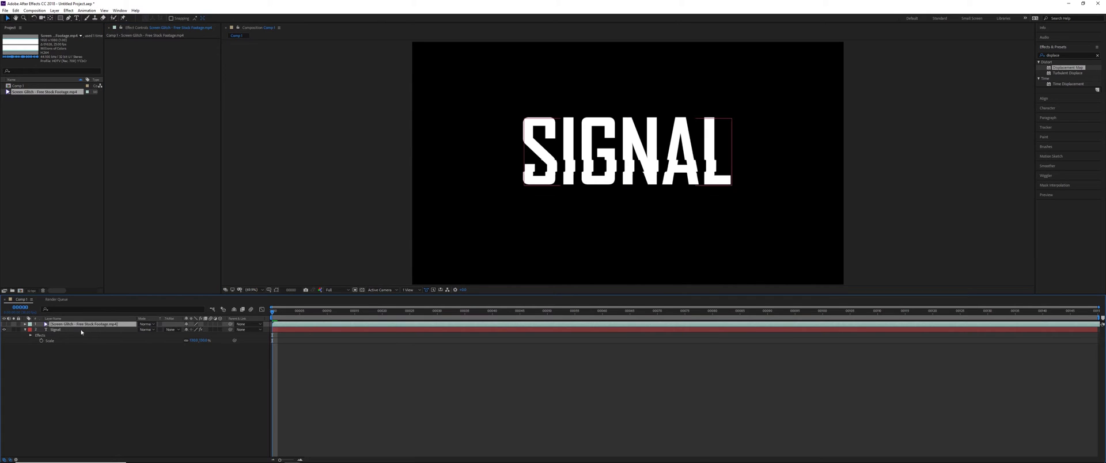
pyautogui.click(89, 329)
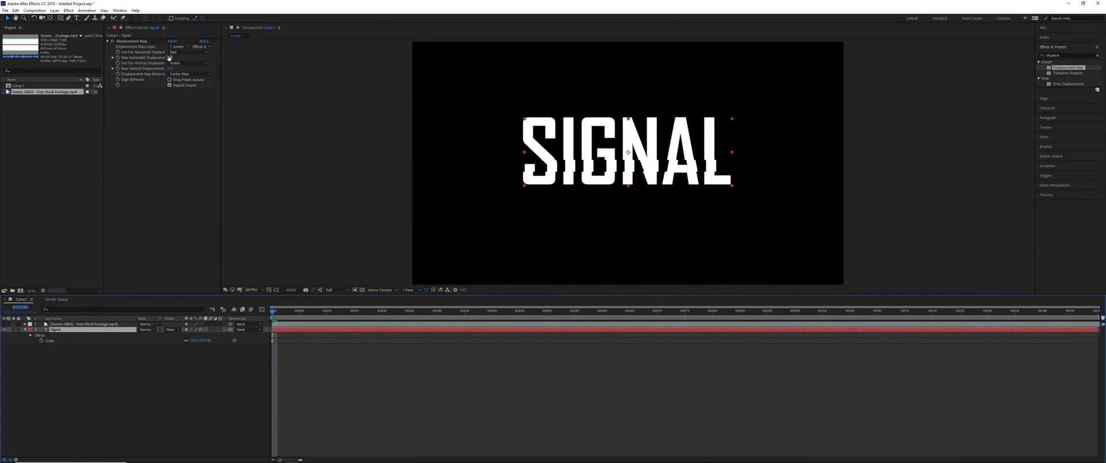
pyautogui.moveTo(277, 314); pyautogui.dragTo(470, 310)
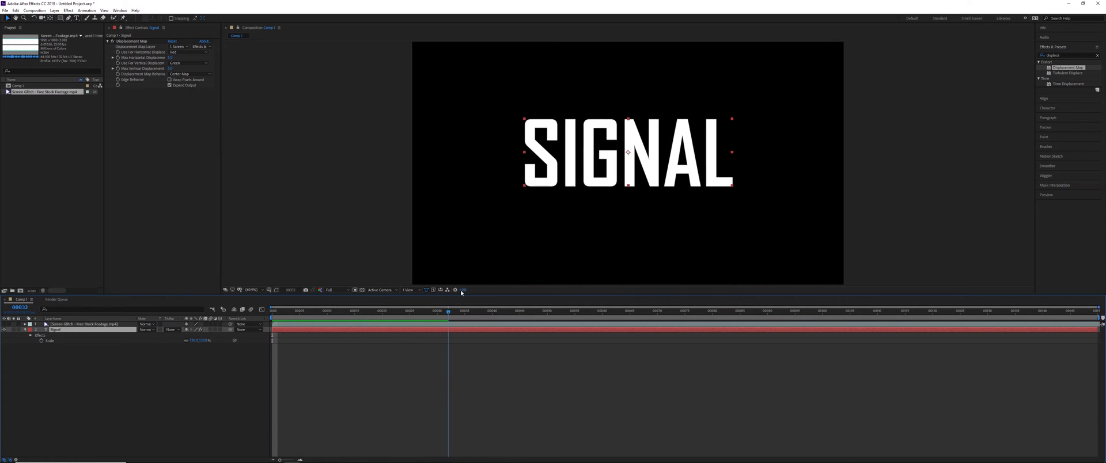
# Step: Unhide Screen Glitch, keep the horizontal channel on Red, and preview the glitching SIGNAL
pyautogui.click(4, 324)
pyautogui.press('pagedown')
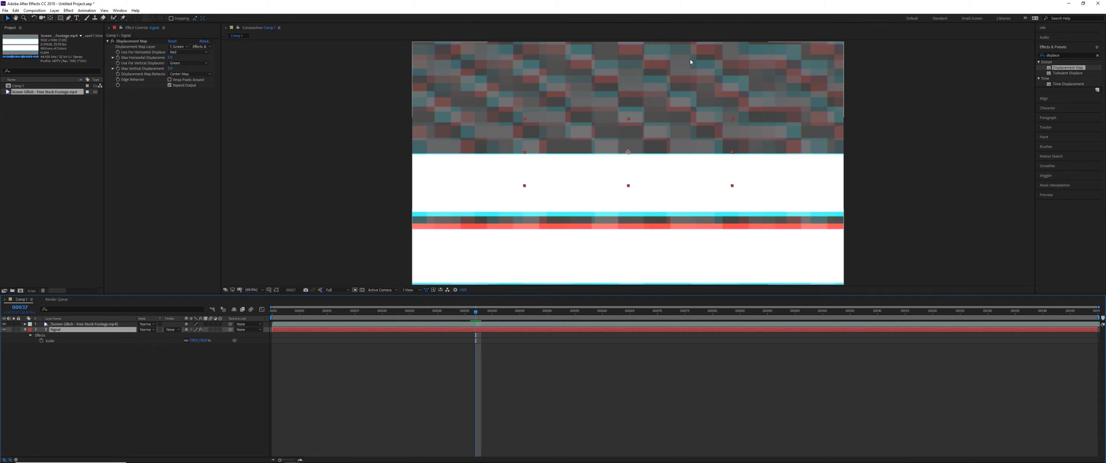
pyautogui.press('pagedown')
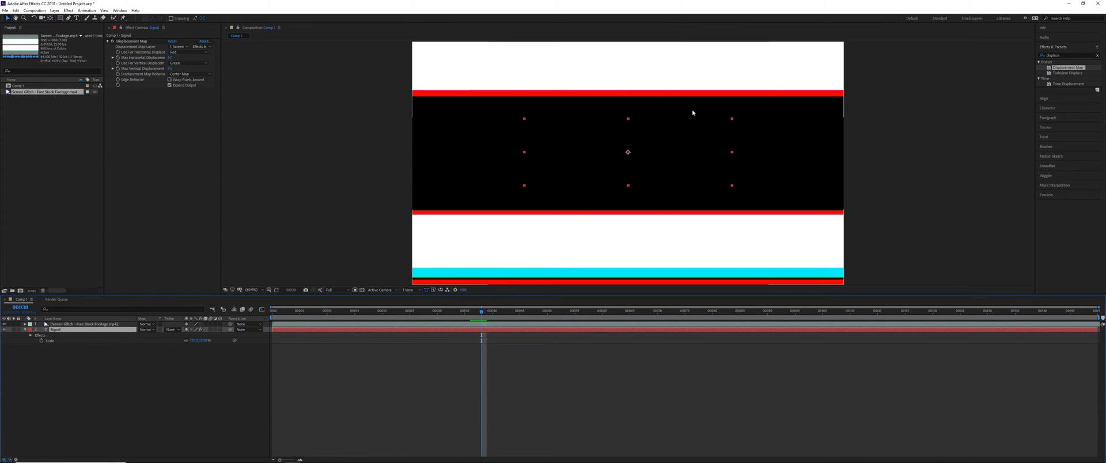
pyautogui.click(188, 52)
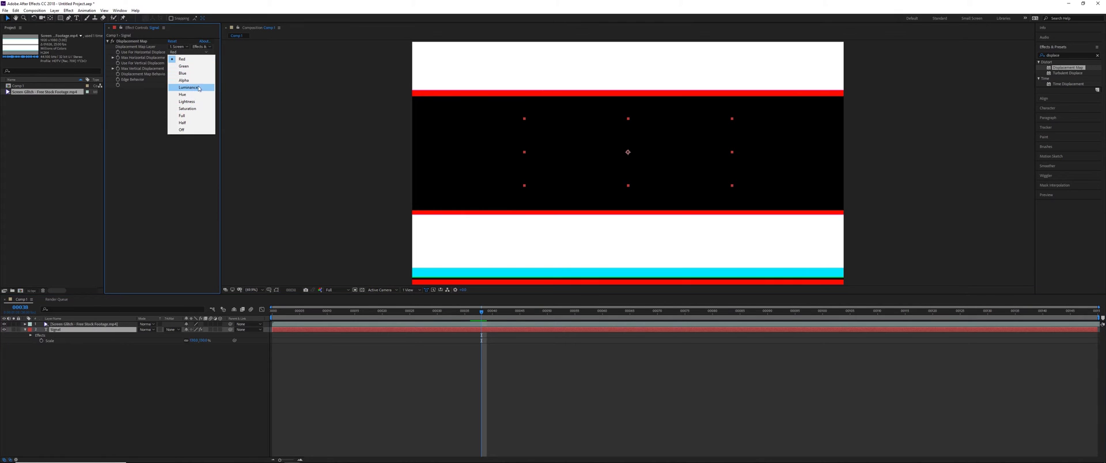
pyautogui.click(651, 90)
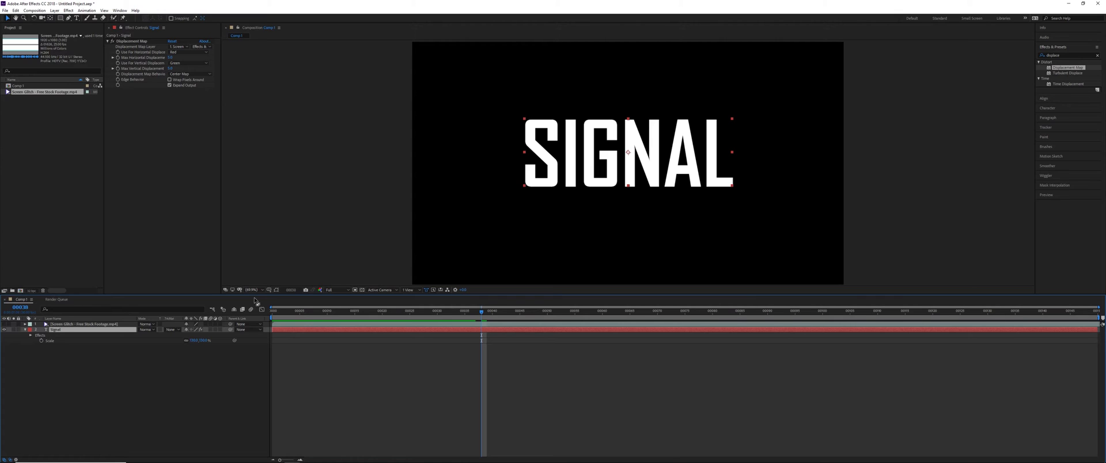
pyautogui.press('space')
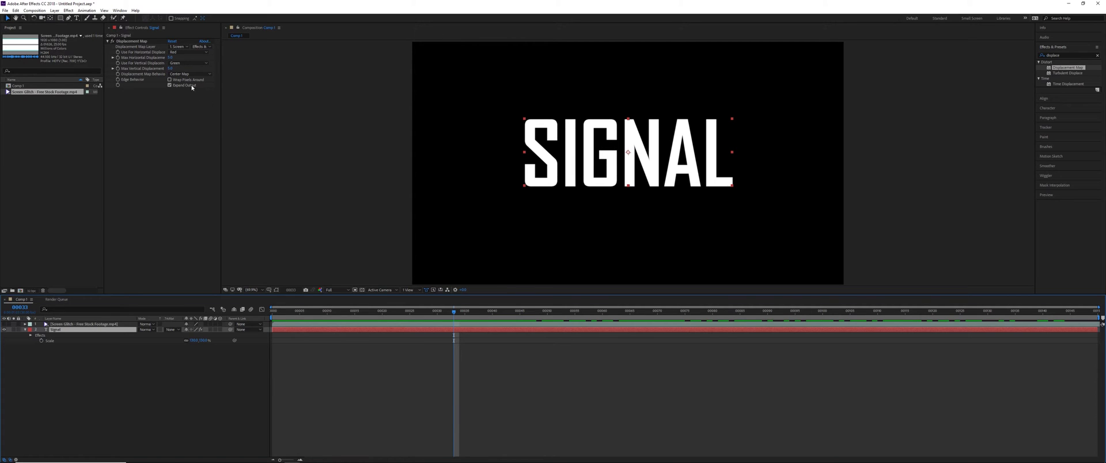
# Step: Set Max Horizontal and Max Vertical Displacement to 50 and preview the stronger glitch
pyautogui.click(171, 58)
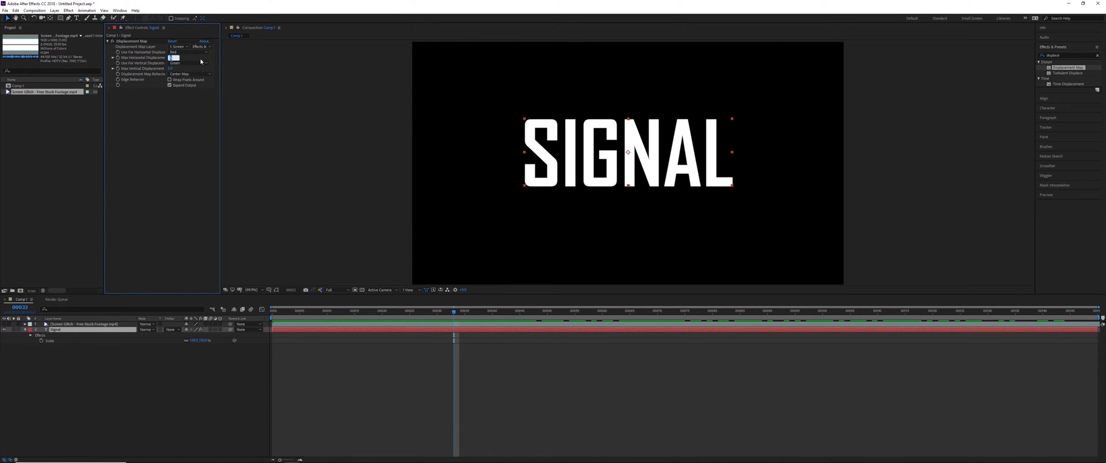
pyautogui.press('Return')
pyautogui.press('space')
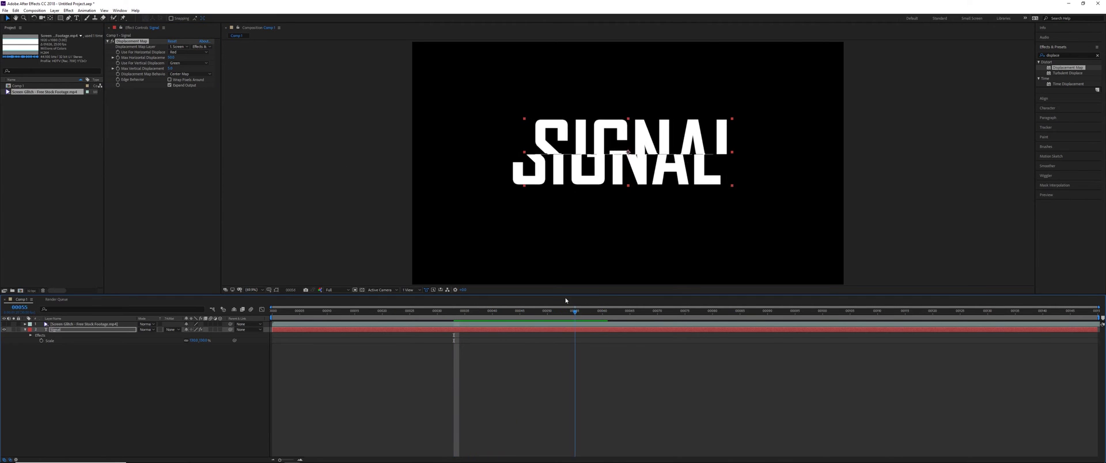
pyautogui.click(170, 69)
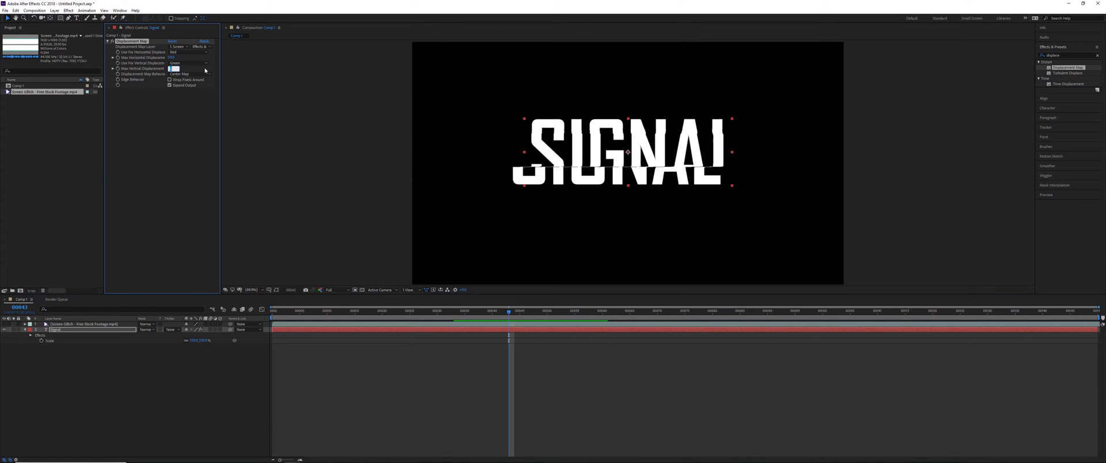
pyautogui.write('50')
pyautogui.press('Return')
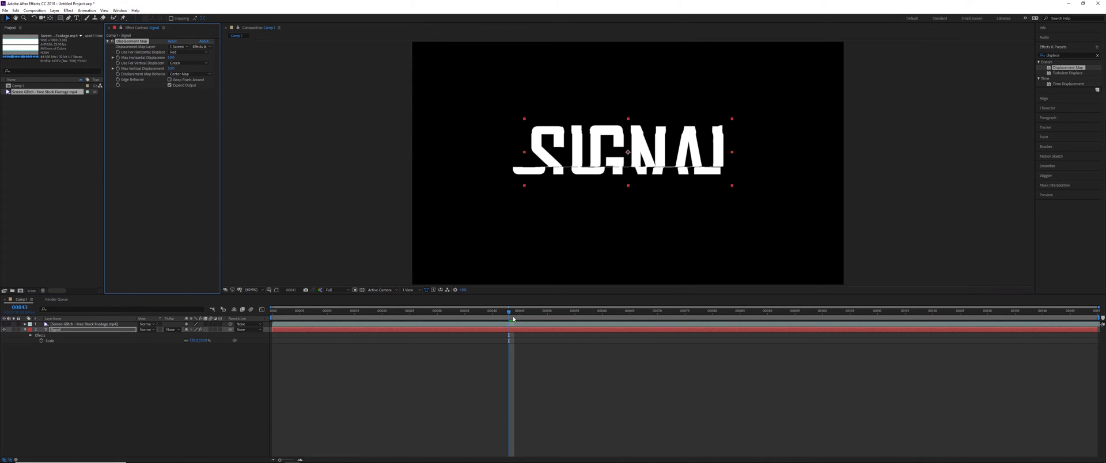
pyautogui.moveTo(534, 314); pyautogui.dragTo(593, 319)
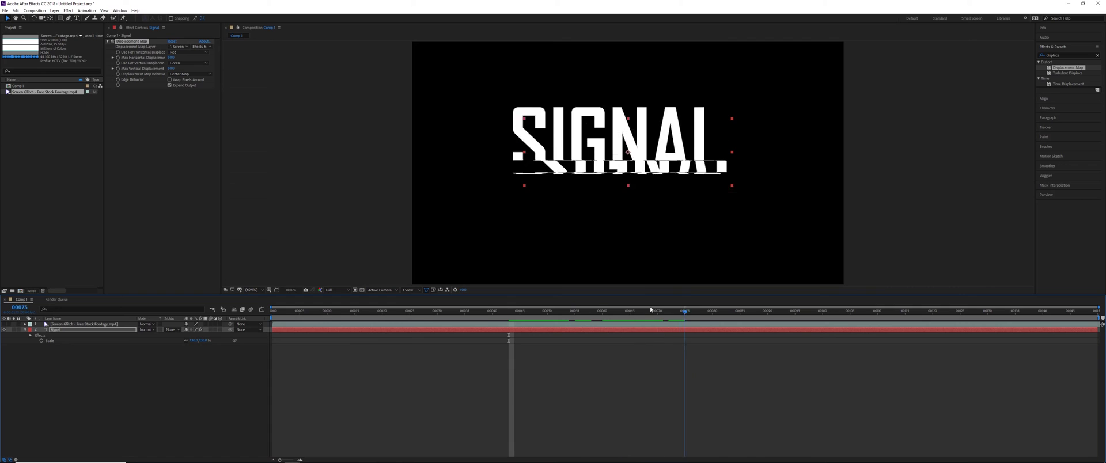
# Step: At frame 15, keyframe both Max Horizontal and Max Vertical Displacement
pyautogui.moveTo(592, 318)
pyautogui.mouseDown()
pyautogui.moveTo(327, 314)
pyautogui.moveTo(355, 312)
pyautogui.mouseUp()
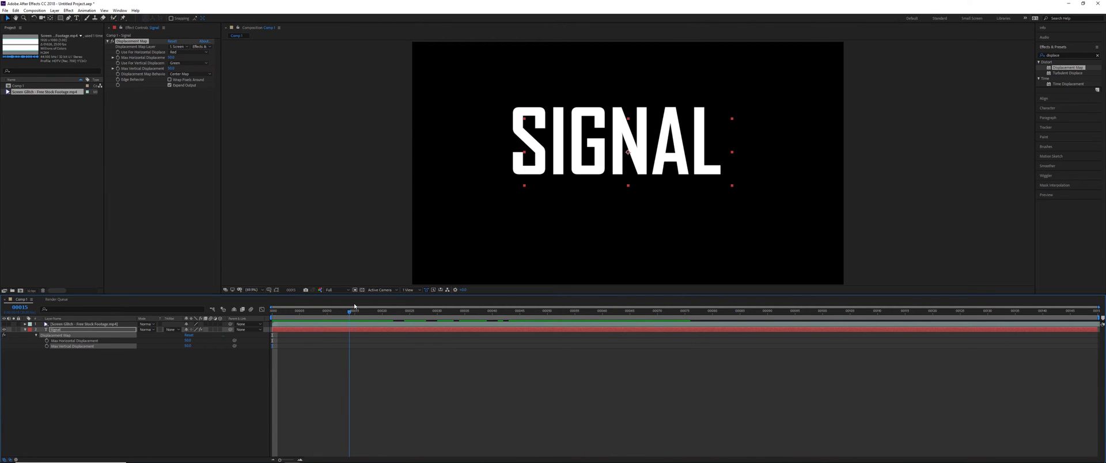
pyautogui.click(118, 58)
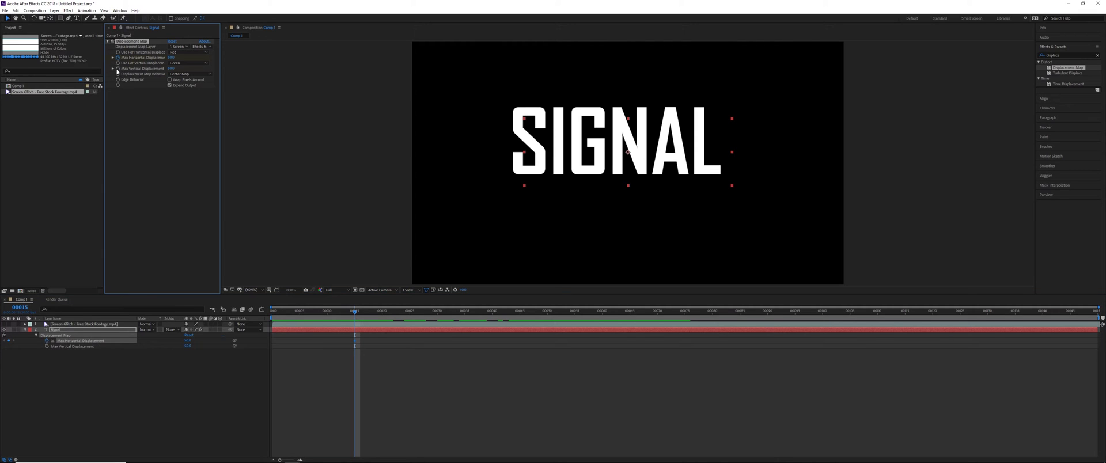
pyautogui.click(118, 68)
# Step: Set both displacement amounts to 0 at frame 25 and preview to frame 65
pyautogui.moveTo(360, 313); pyautogui.dragTo(393, 311)
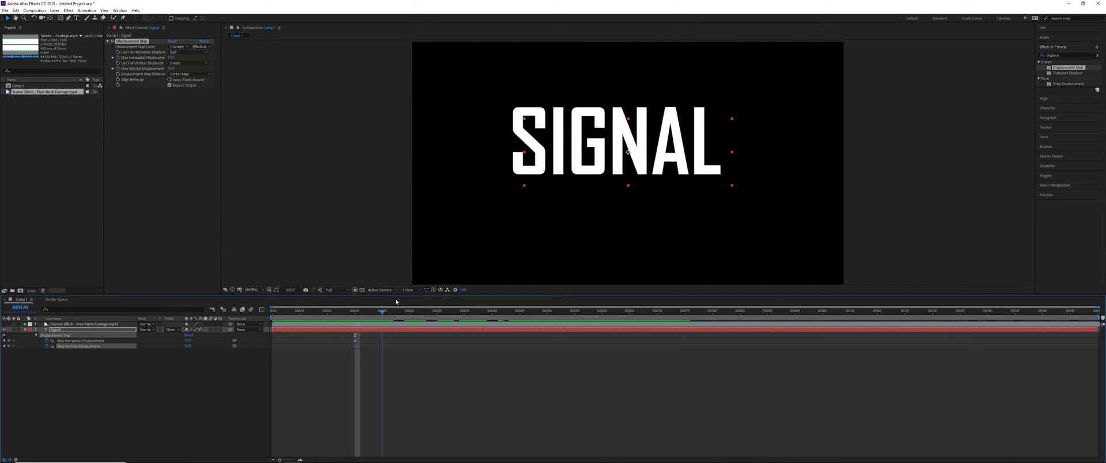
pyautogui.press('pagedown')
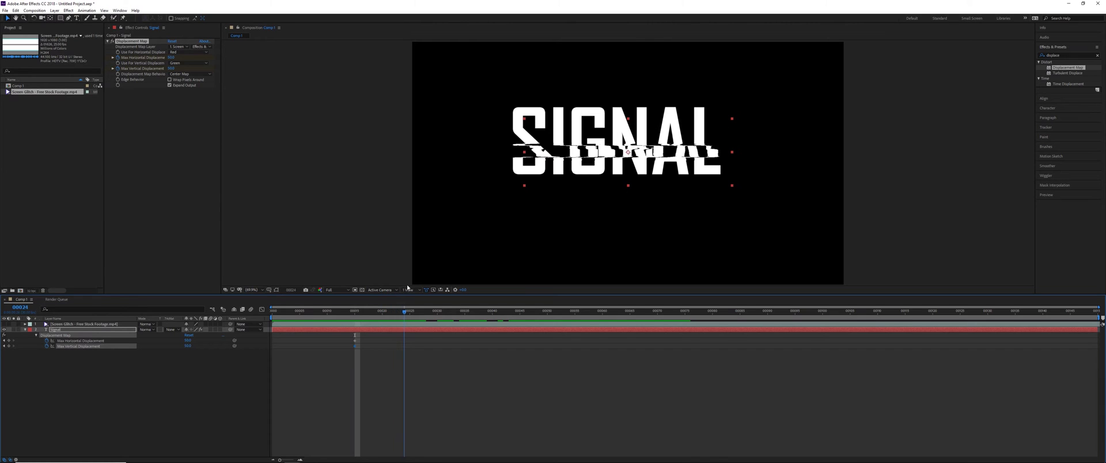
pyautogui.press('pagedown')
pyautogui.press('pagedown')
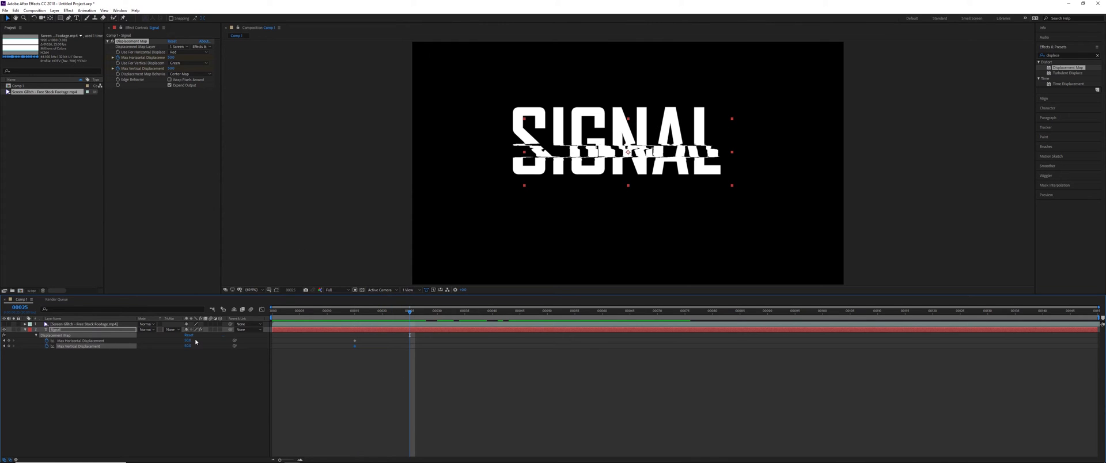
pyautogui.click(188, 341)
pyautogui.write('0')
pyautogui.press('Tab')
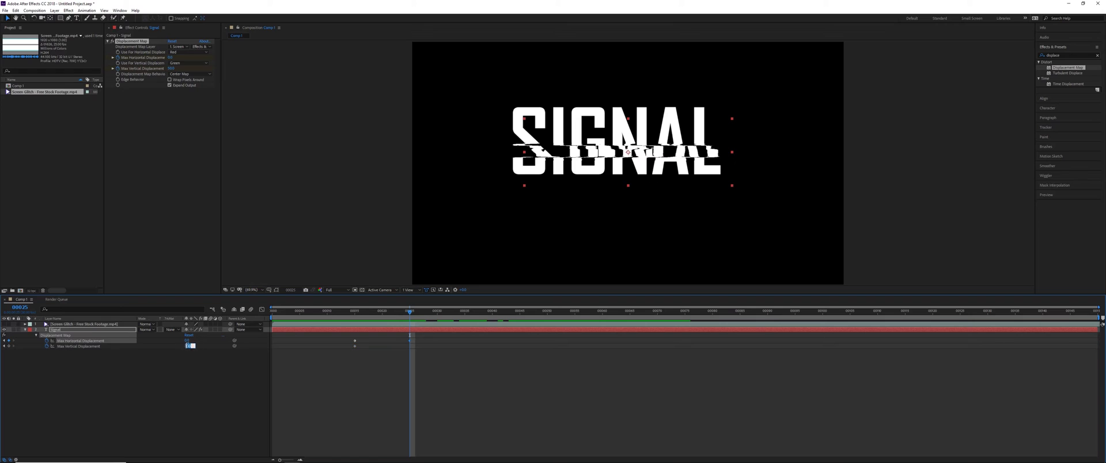
pyautogui.write('0')
pyautogui.press('Return')
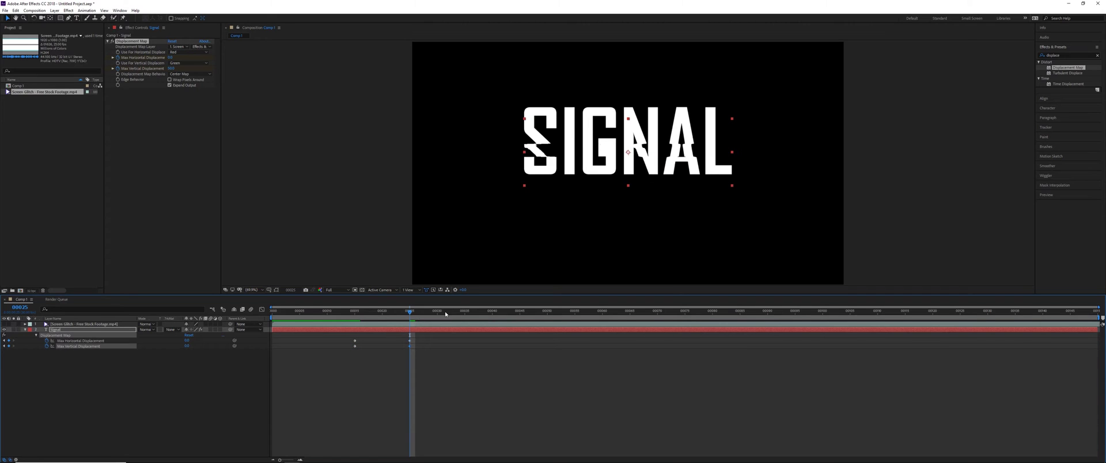
pyautogui.press('space')
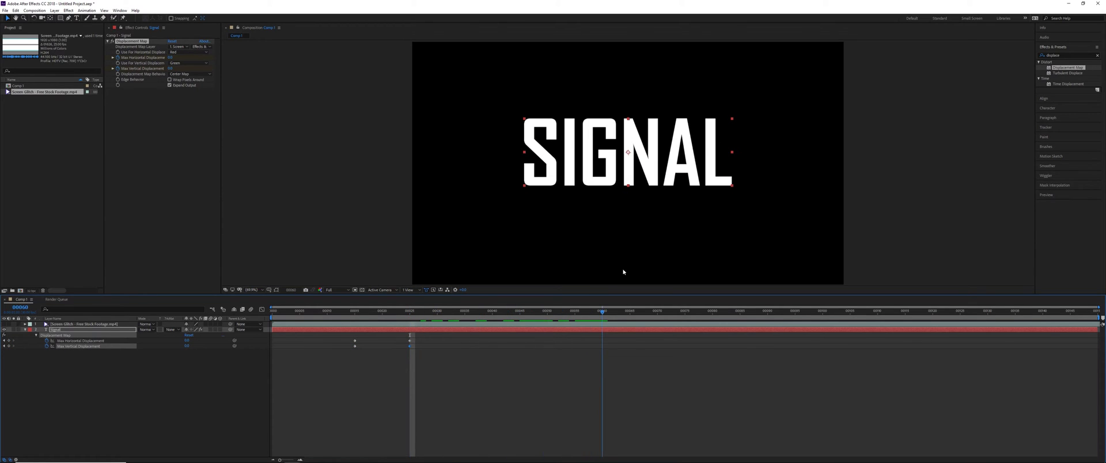
pyautogui.press('space')
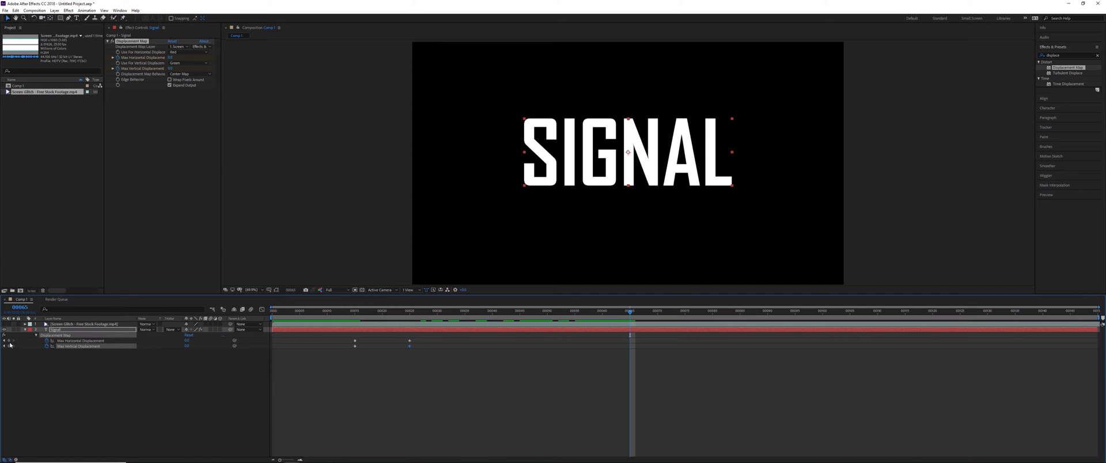
# Step: Hold the zero values at frame 65, then set displacement to 50/25 at frame 75
pyautogui.click(9, 346)
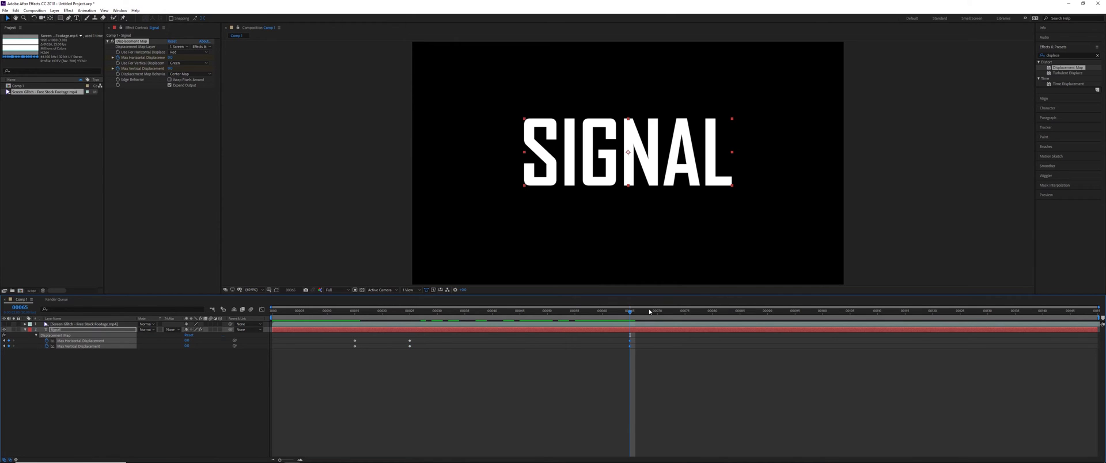
pyautogui.moveTo(650, 313); pyautogui.dragTo(684, 312)
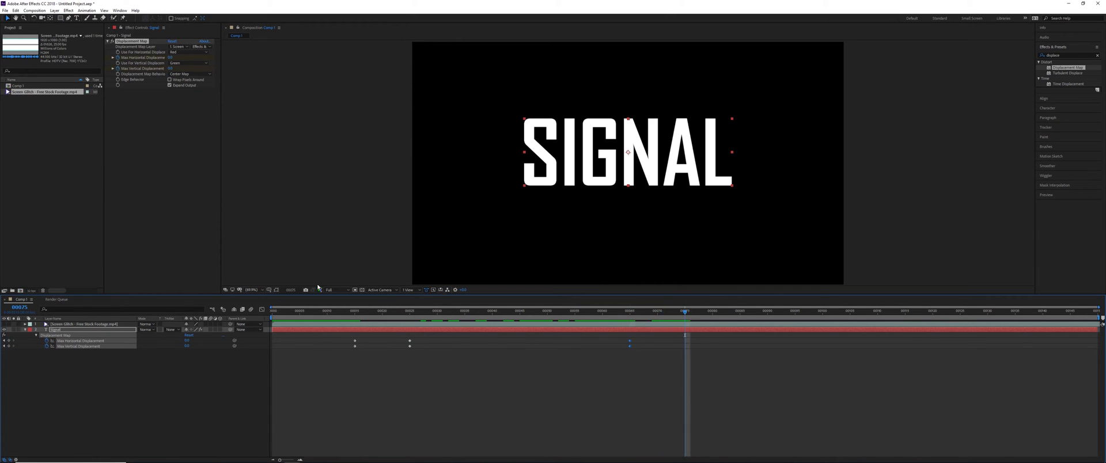
pyautogui.click(186, 341)
pyautogui.write('50')
pyautogui.press('Return')
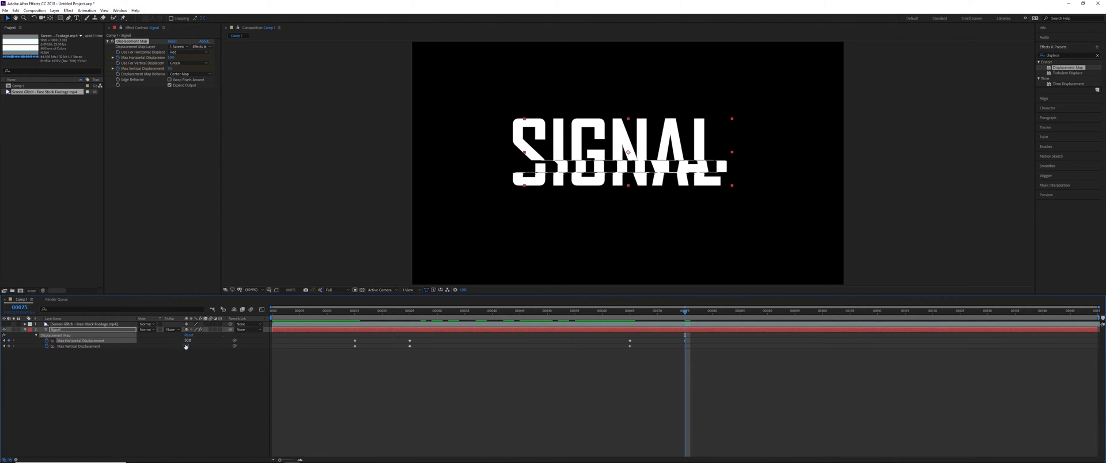
pyautogui.click(186, 346)
pyautogui.write('25')
pyautogui.press('Return')
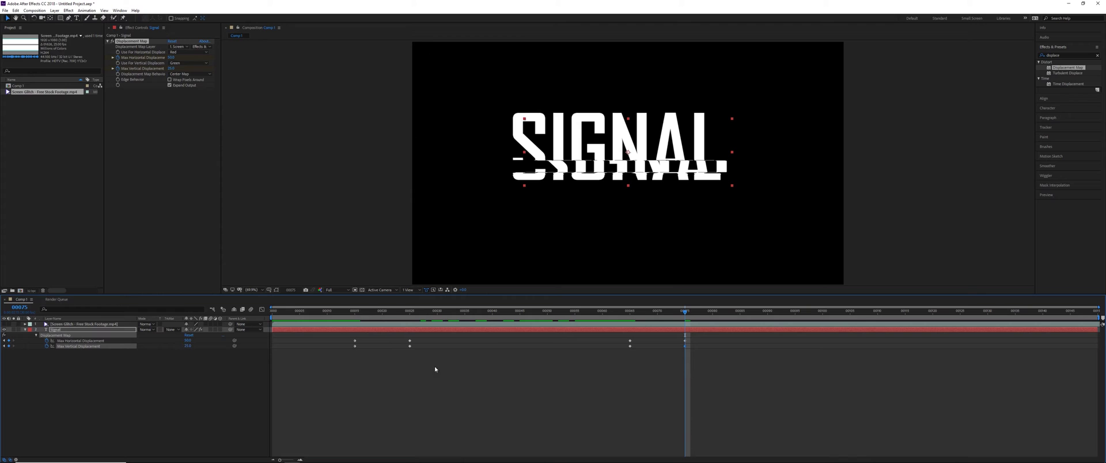
pyautogui.press('space')
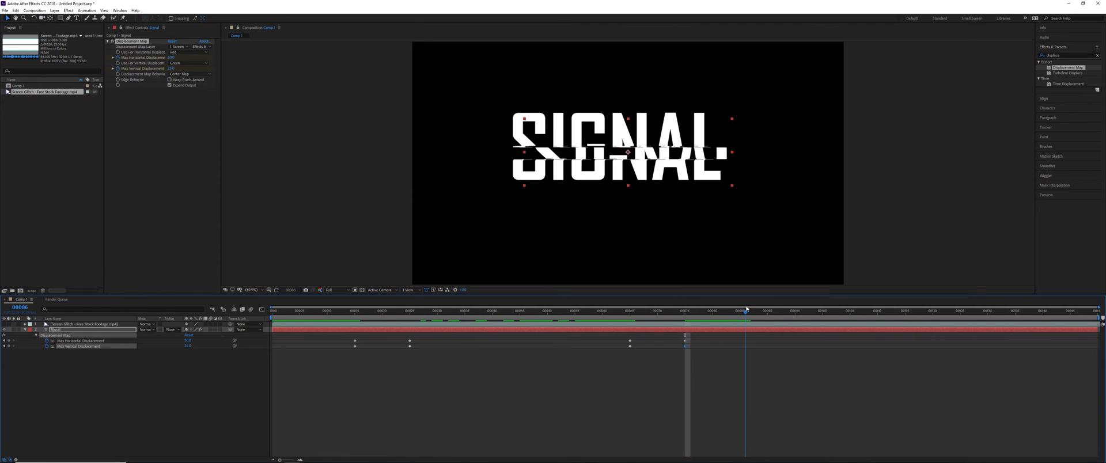
# Step: Hold the 50/25 values at frame 85 and drop displacement to 0 at frame 90
pyautogui.moveTo(747, 309); pyautogui.dragTo(740, 310)
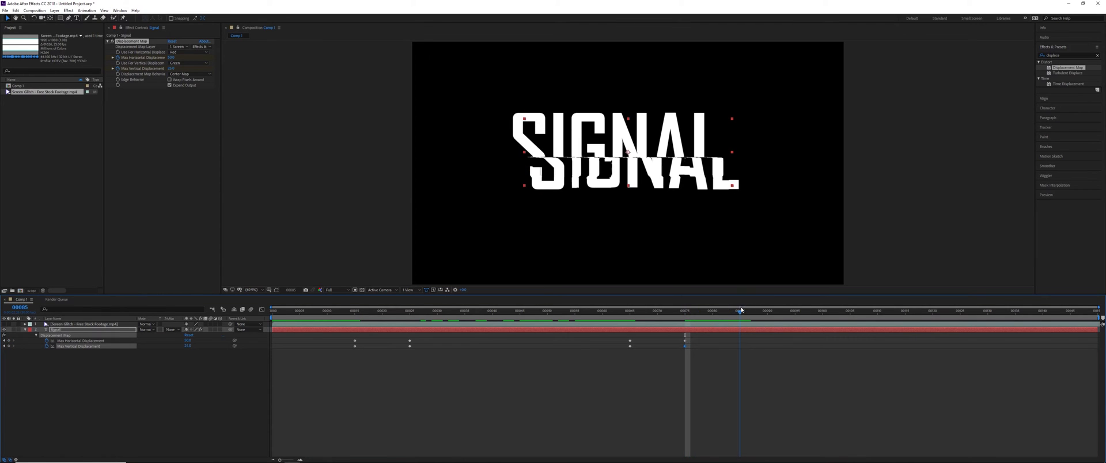
pyautogui.click(9, 344)
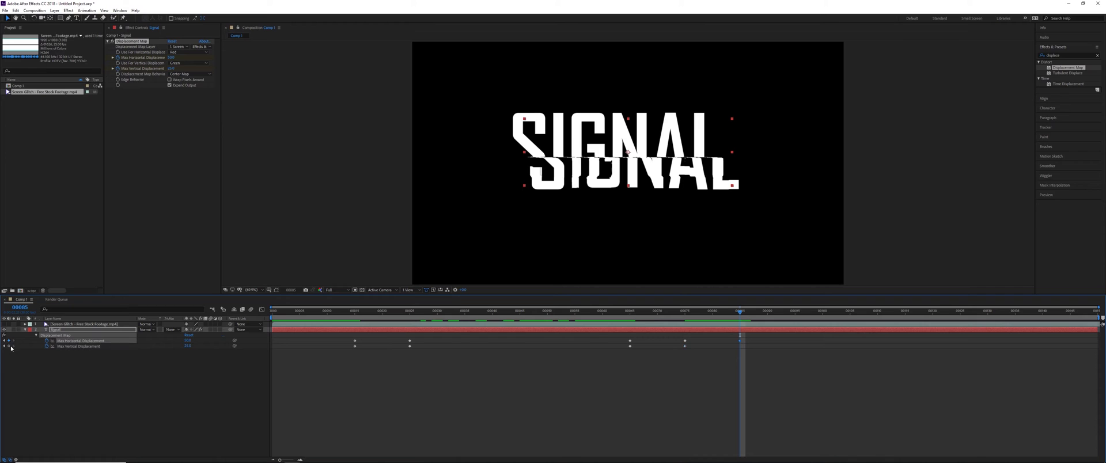
pyautogui.click(768, 311)
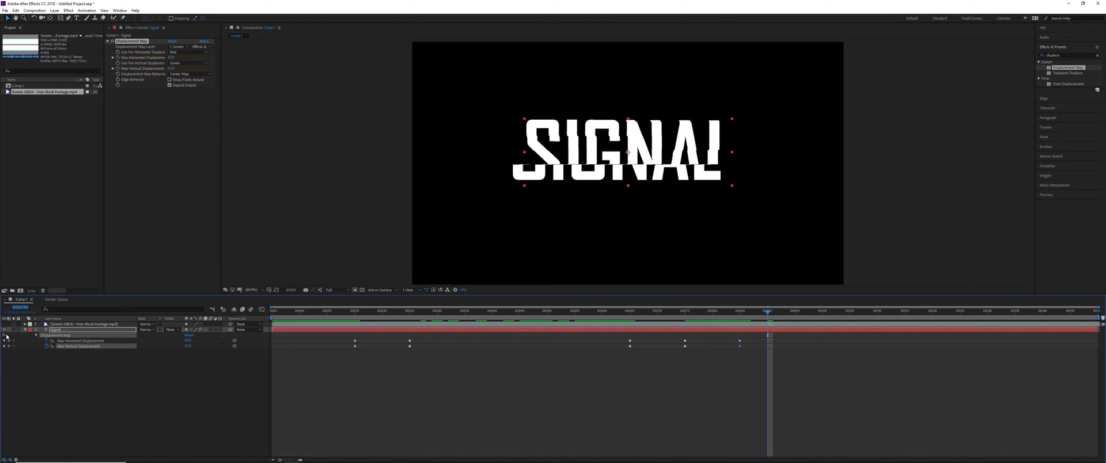
pyautogui.click(187, 341)
pyautogui.write('0')
pyautogui.press('Return')
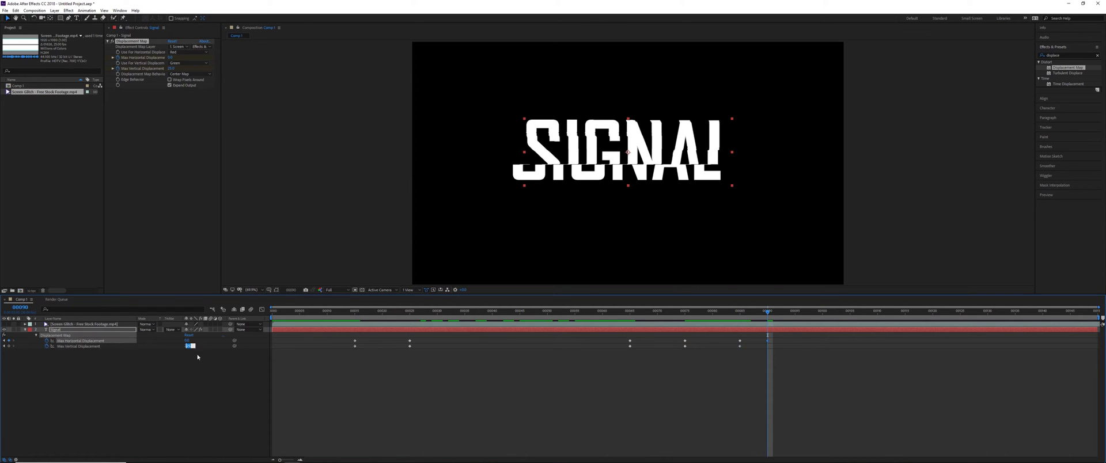
pyautogui.moveTo(757, 314); pyautogui.dragTo(608, 311)
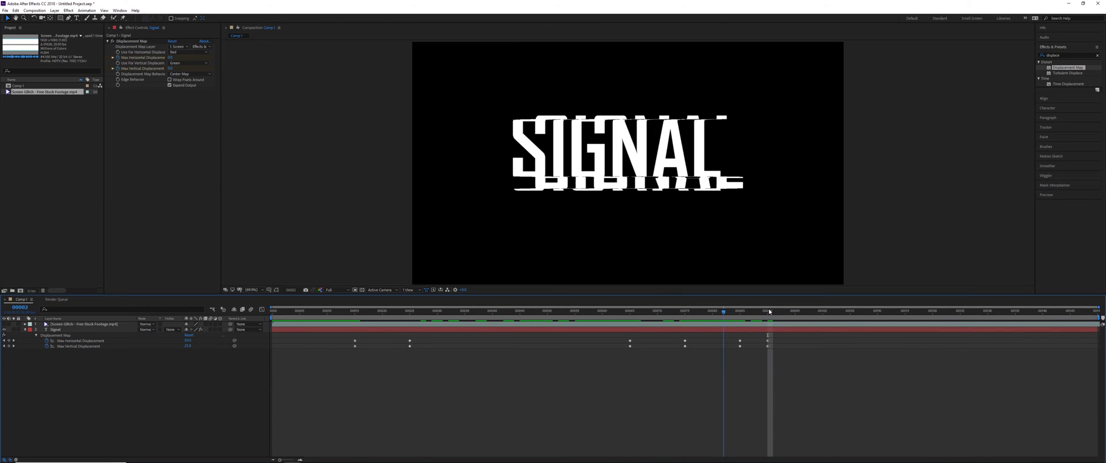
pyautogui.moveTo(676, 314); pyautogui.dragTo(896, 285)
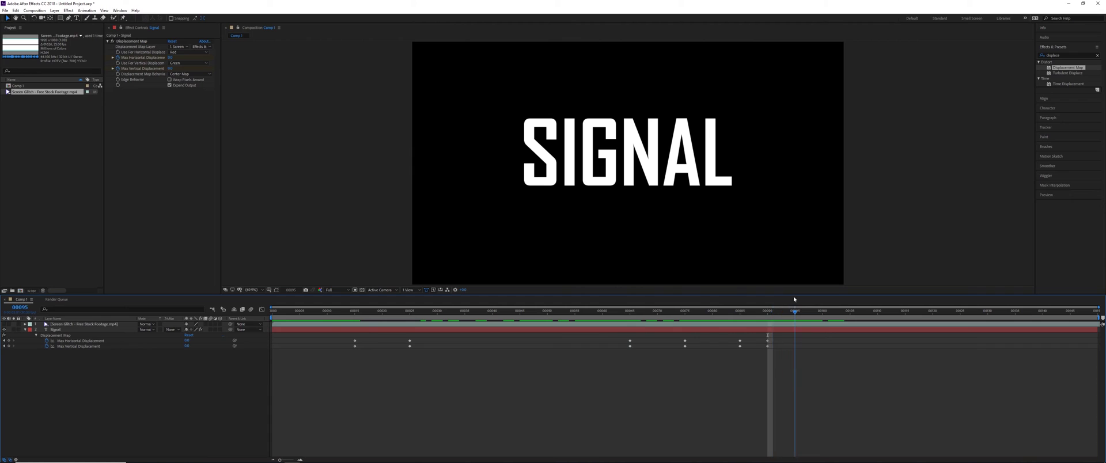
# Step: Hold displacement keyframes at frame 115, then set both amounts to 50 at frame 120
pyautogui.moveTo(896, 285); pyautogui.dragTo(906, 282)
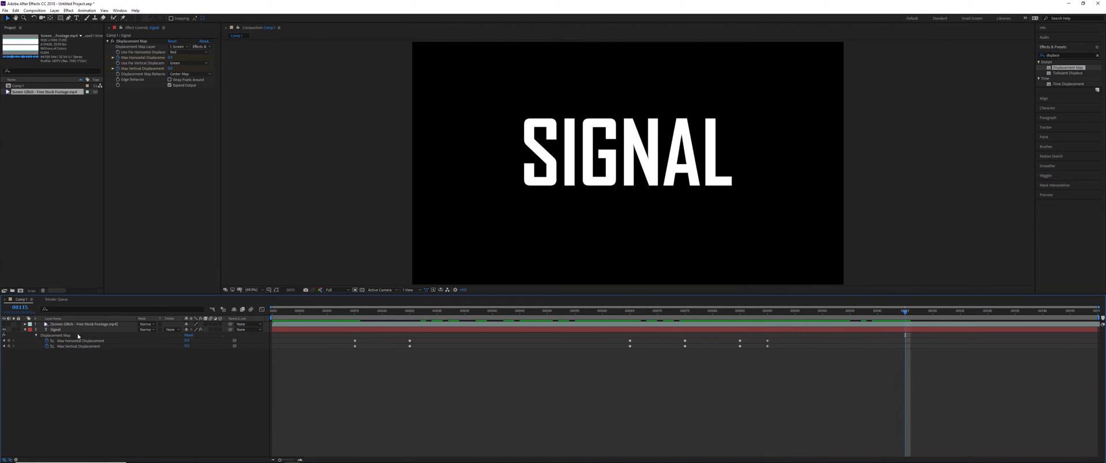
pyautogui.click(8, 341)
pyautogui.click(9, 347)
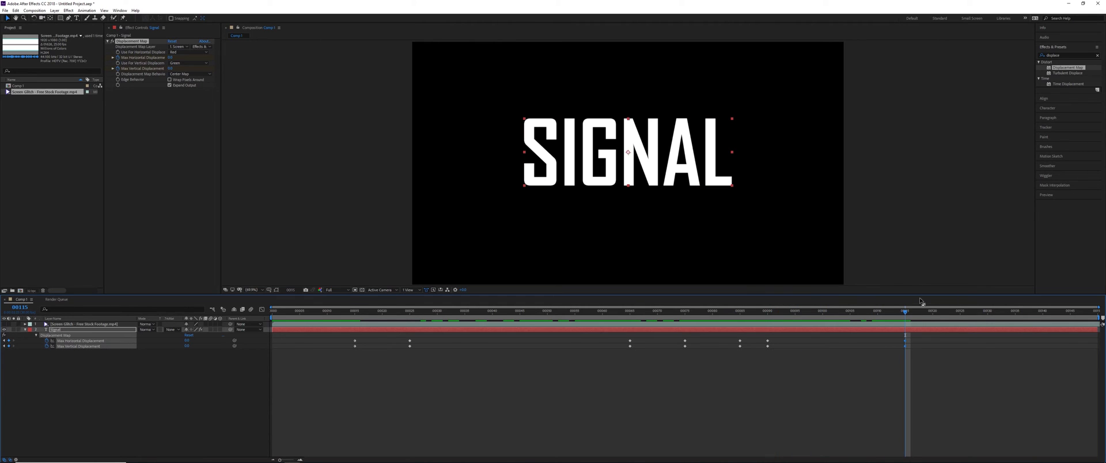
pyautogui.moveTo(937, 314); pyautogui.dragTo(933, 312)
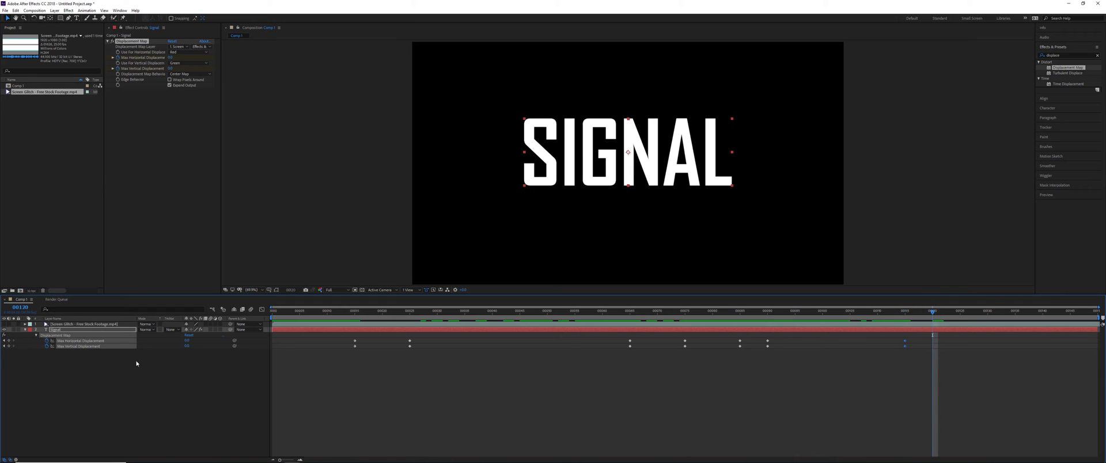
pyautogui.write('50')
pyautogui.press('Return')
pyautogui.click(187, 346)
pyautogui.write('50')
pyautogui.press('Return')
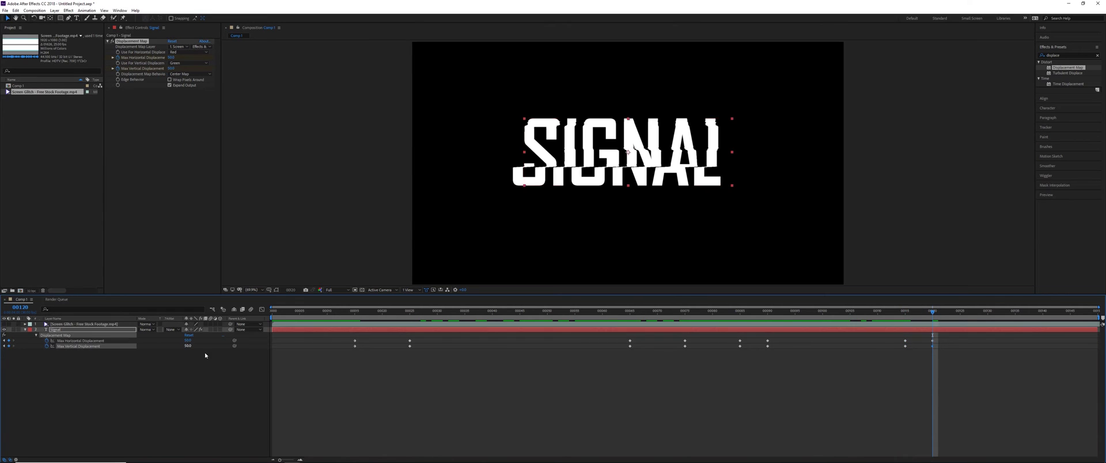
# Step: Set both displacement amounts to 0 at frame 125 and play back the glitch bursts
pyautogui.moveTo(939, 316); pyautogui.dragTo(960, 311)
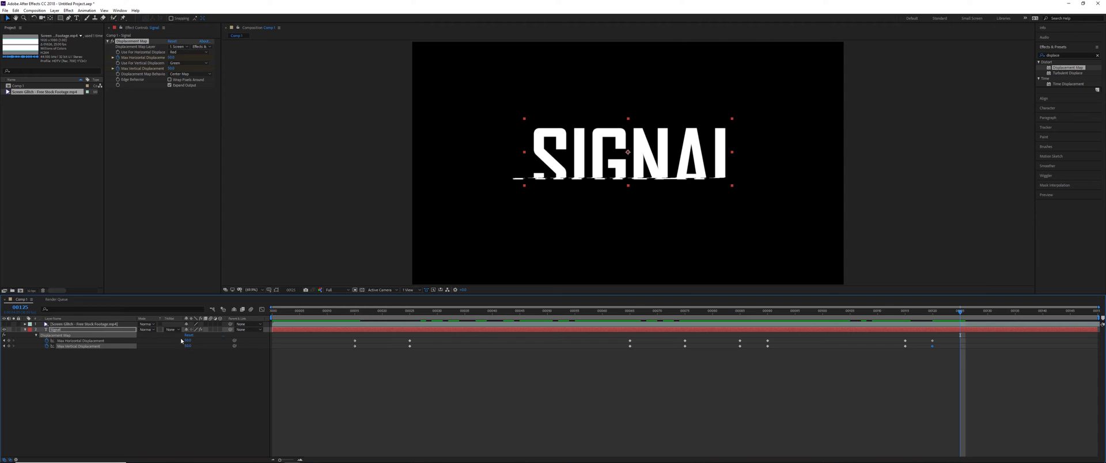
pyautogui.write('0')
pyautogui.press('Tab')
pyautogui.write('0')
pyautogui.press('Return')
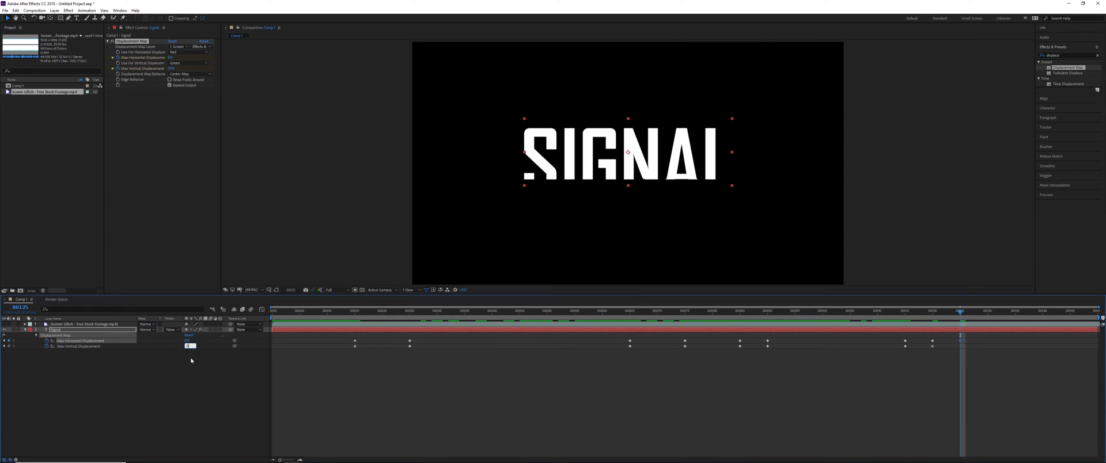
pyautogui.moveTo(964, 317); pyautogui.dragTo(932, 311)
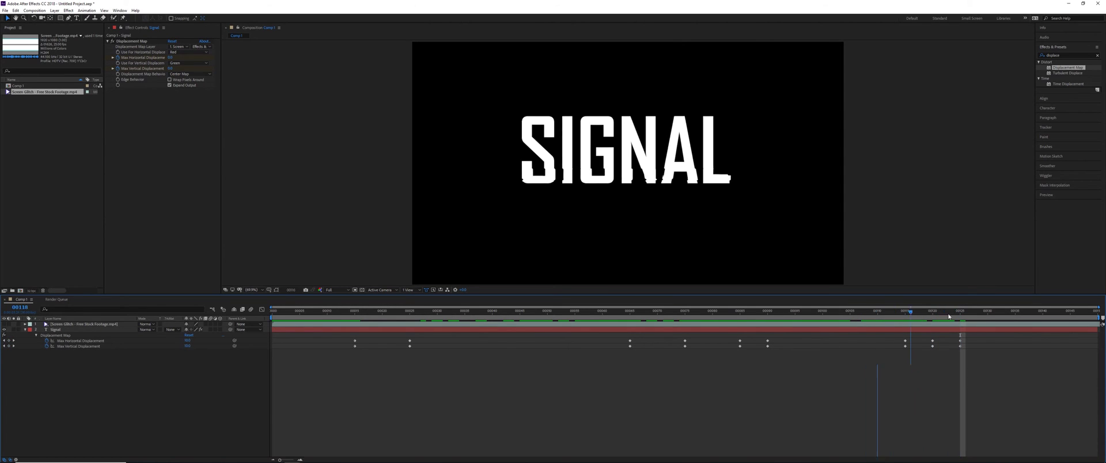
pyautogui.press('space')
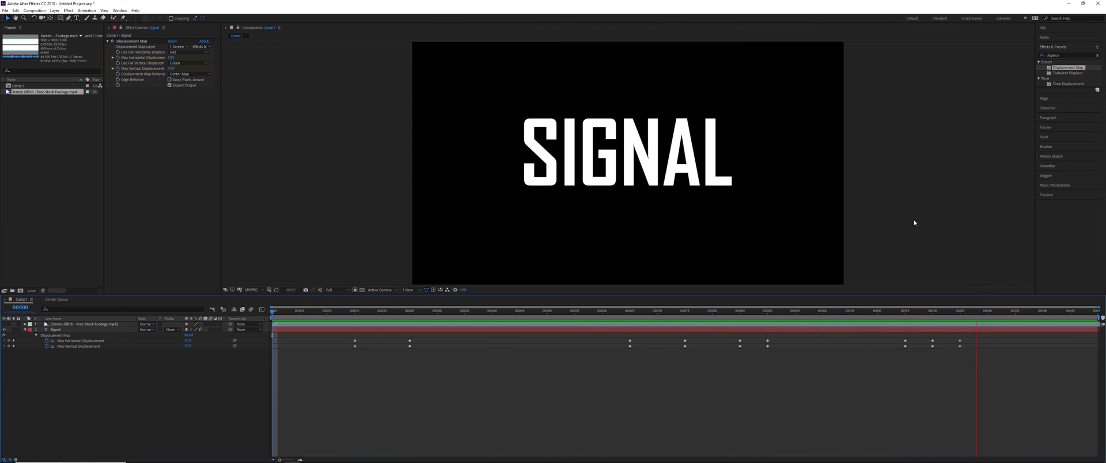
pyautogui.click(493, 330)
# Step: Key both displacement amounts at frame 40 and set both to 35 at frame 42
pyautogui.click(491, 312)
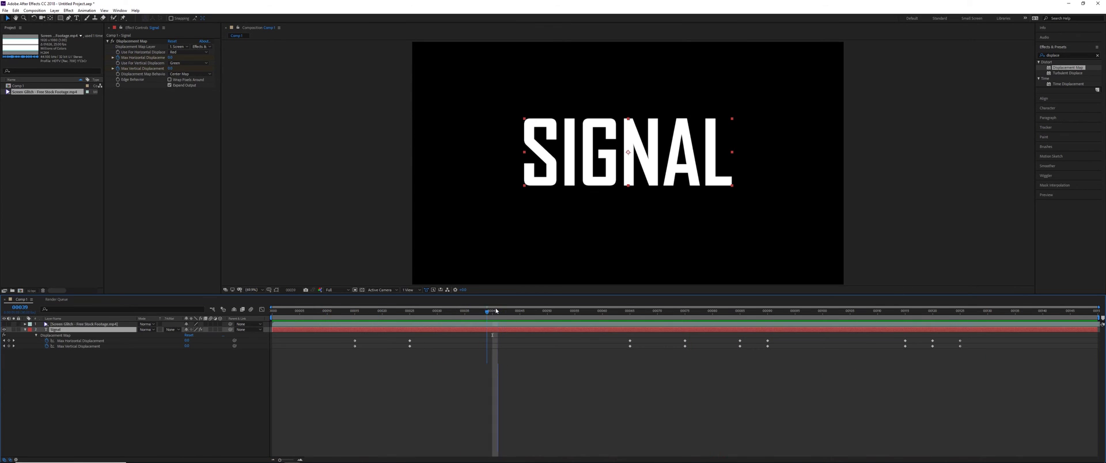
pyautogui.click(8, 346)
pyautogui.click(503, 311)
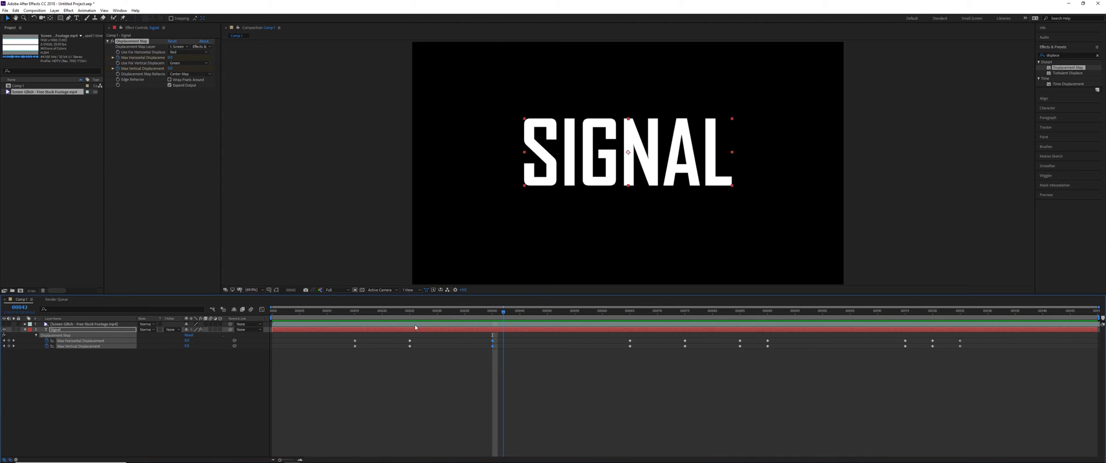
pyautogui.click(186, 340)
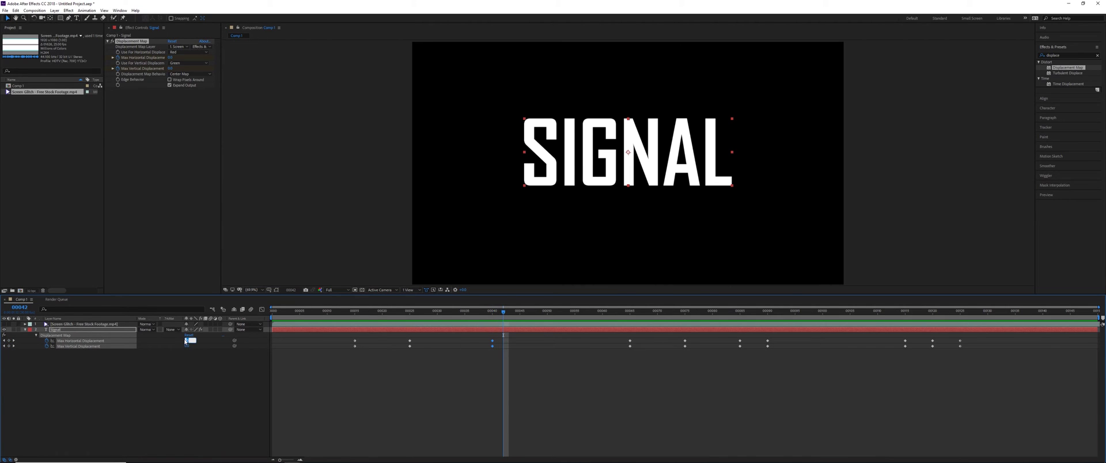
pyautogui.write('35')
pyautogui.press('Return')
pyautogui.click(186, 346)
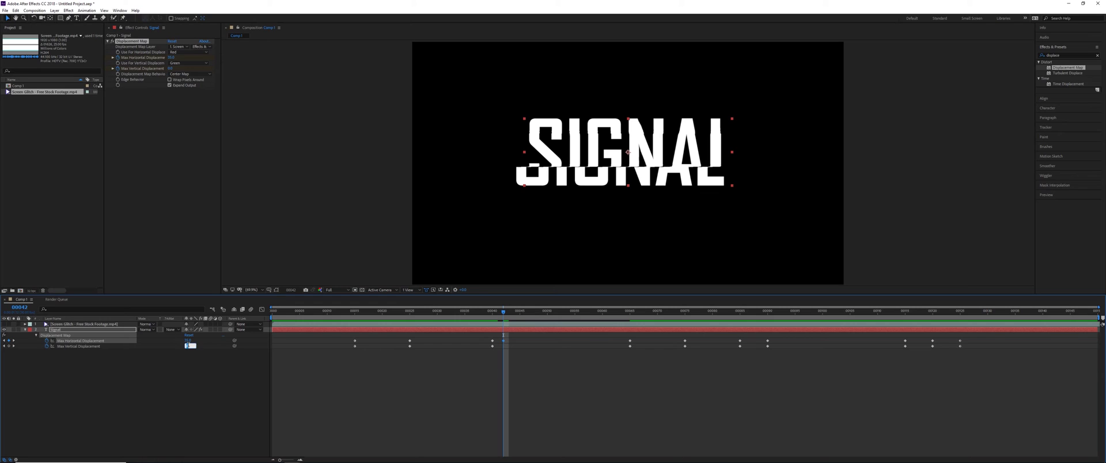
pyautogui.write('35')
pyautogui.press('Return')
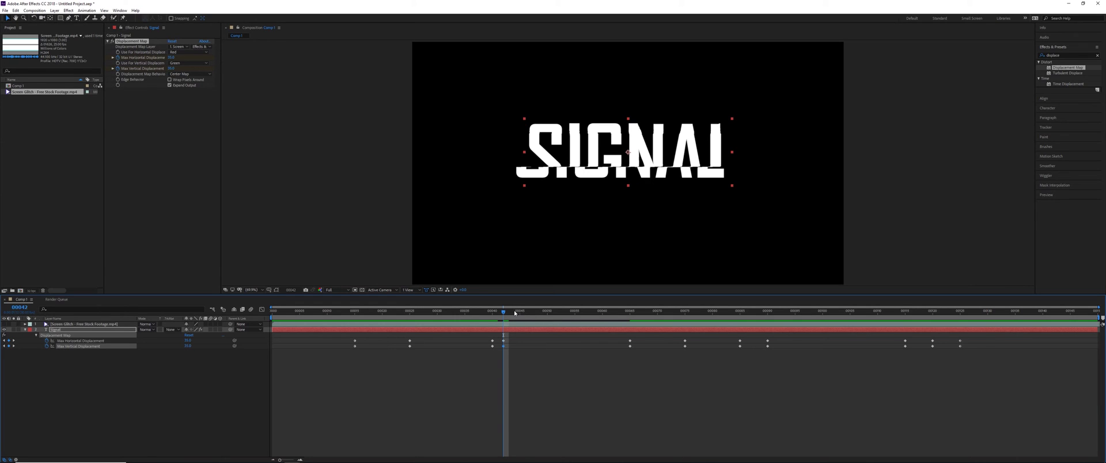
# Step: Return the displacement amounts to 0 at frame 45
pyautogui.moveTo(514, 312); pyautogui.dragTo(520, 311)
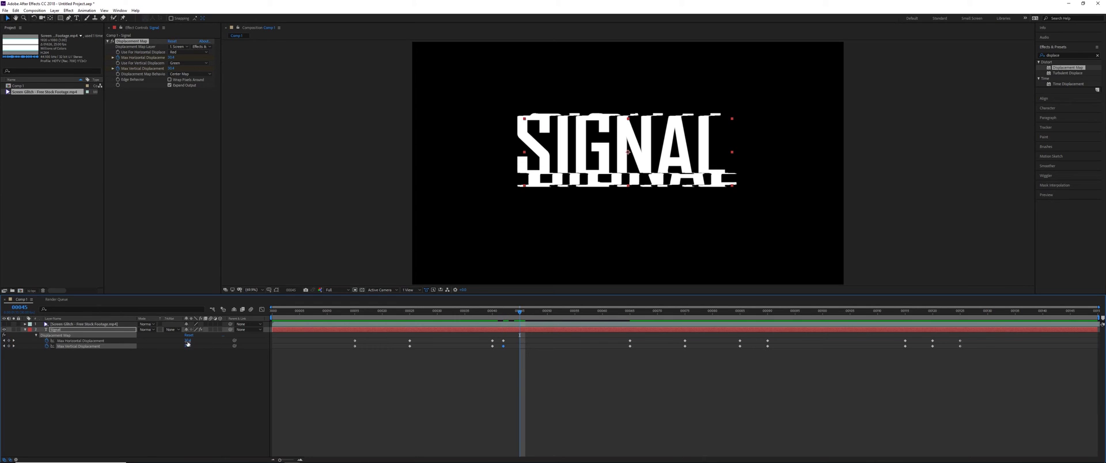
pyautogui.click(187, 341)
pyautogui.write('0')
pyautogui.press('Return')
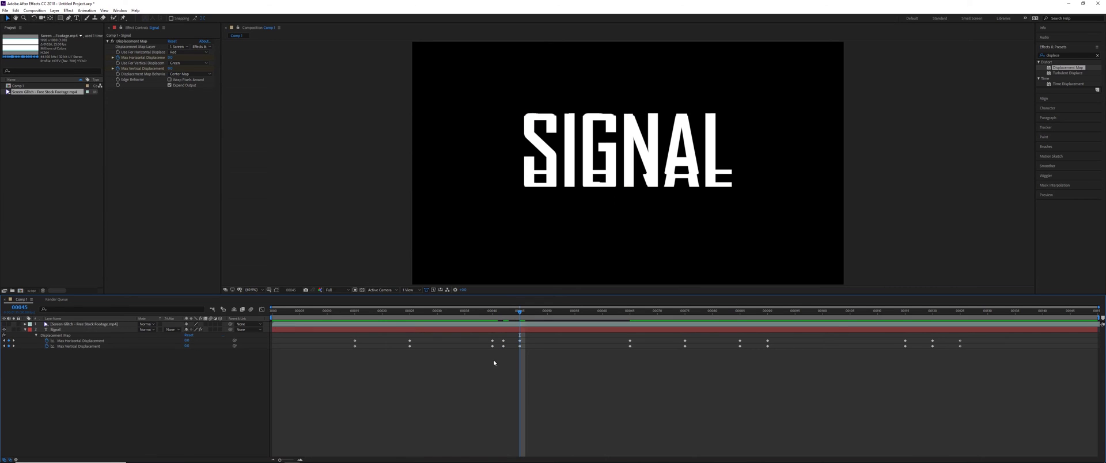
# Step: Scrub the new glitch burst, select its keyframes, and play back the animation
pyautogui.click(464, 311)
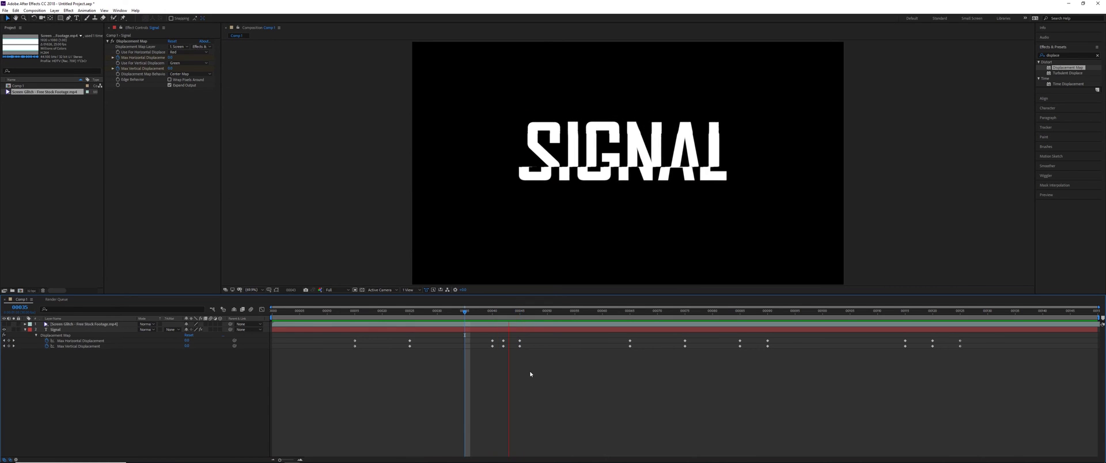
pyautogui.moveTo(509, 312); pyautogui.dragTo(520, 311)
pyautogui.click(534, 311)
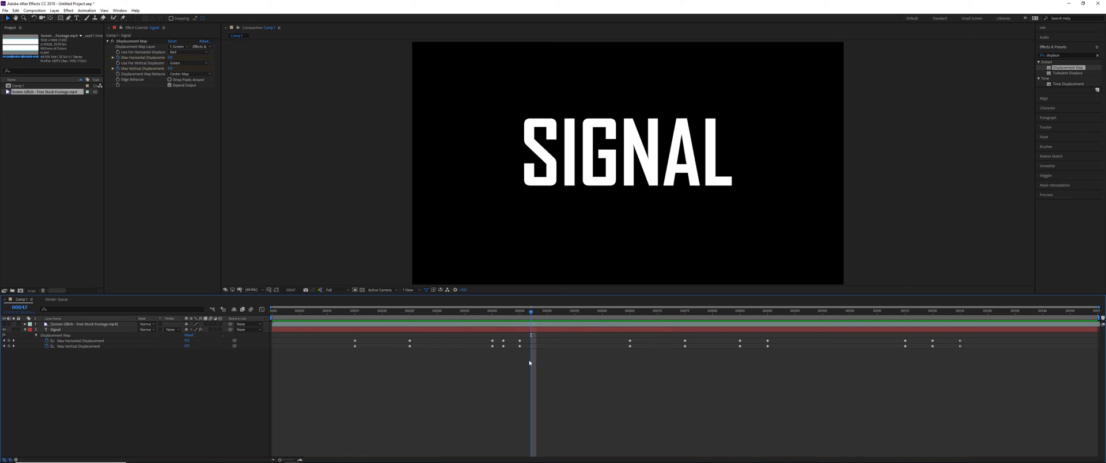
pyautogui.moveTo(523, 354)
pyautogui.mouseDown()
pyautogui.moveTo(521, 340)
pyautogui.moveTo(542, 341)
pyautogui.mouseUp()
pyautogui.press('space')
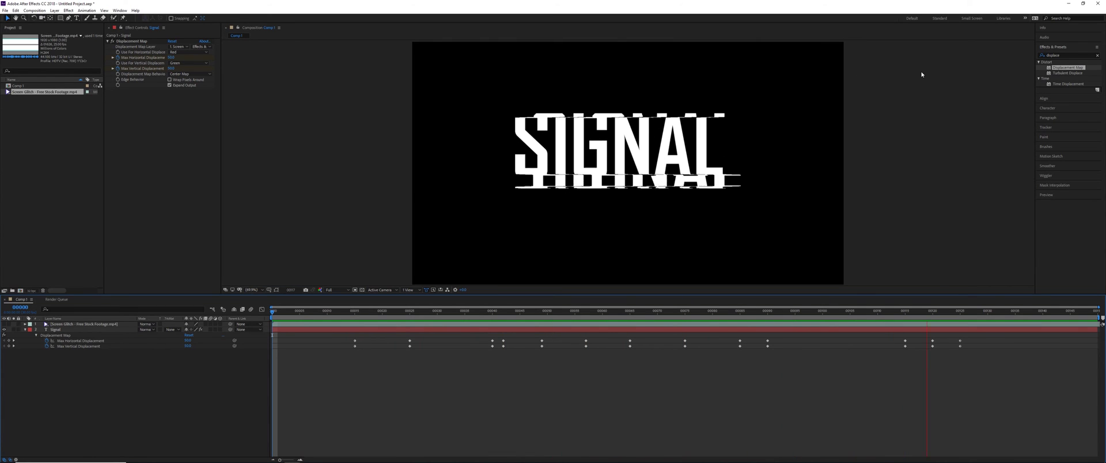
pyautogui.press('space')
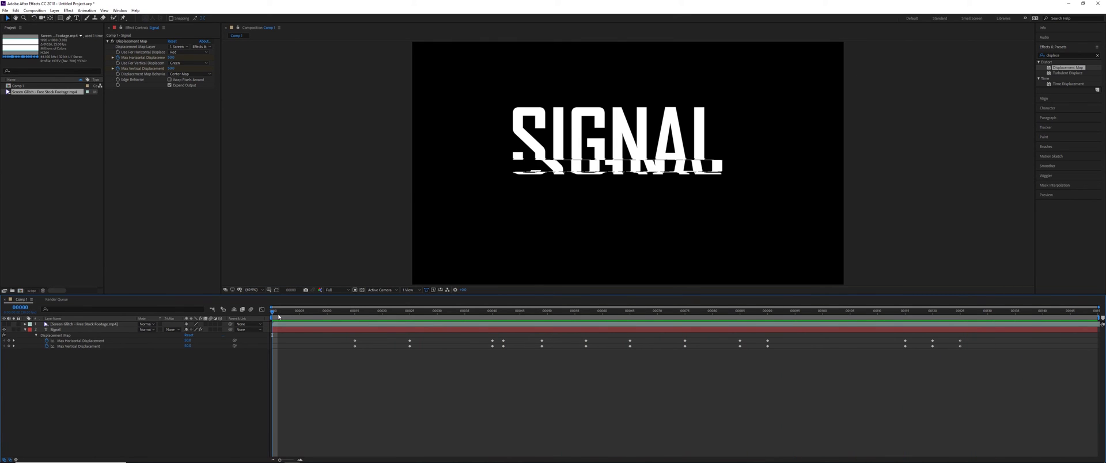
# Step: Make the Signal layer 3D and set its Position Z to -3000
pyautogui.press('space')
pyautogui.press('space')
pyautogui.click(68, 336)
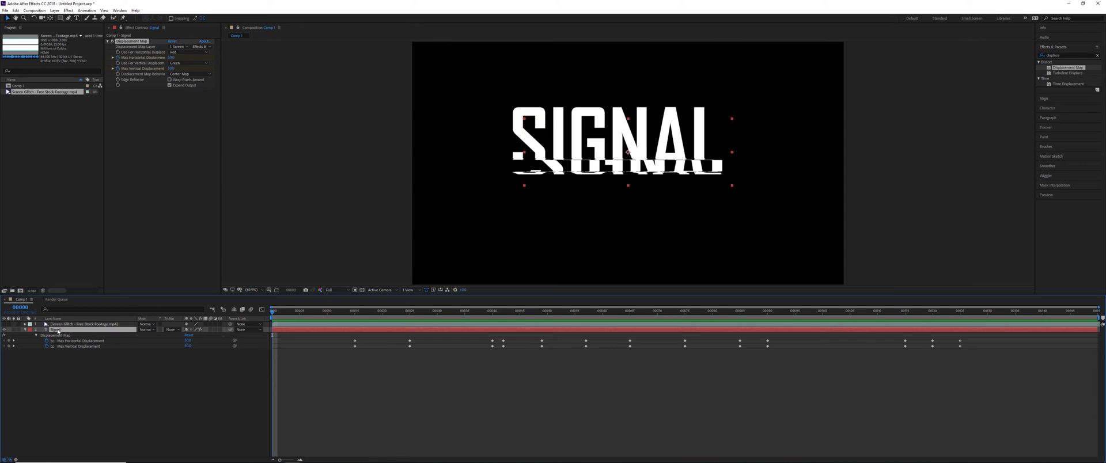
pyautogui.click(221, 330)
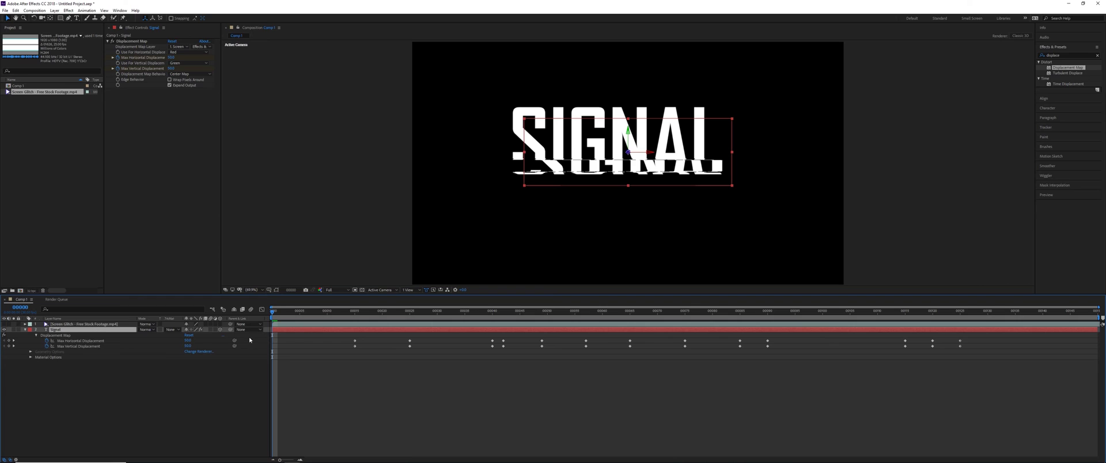
pyautogui.press('p')
pyautogui.click(207, 335)
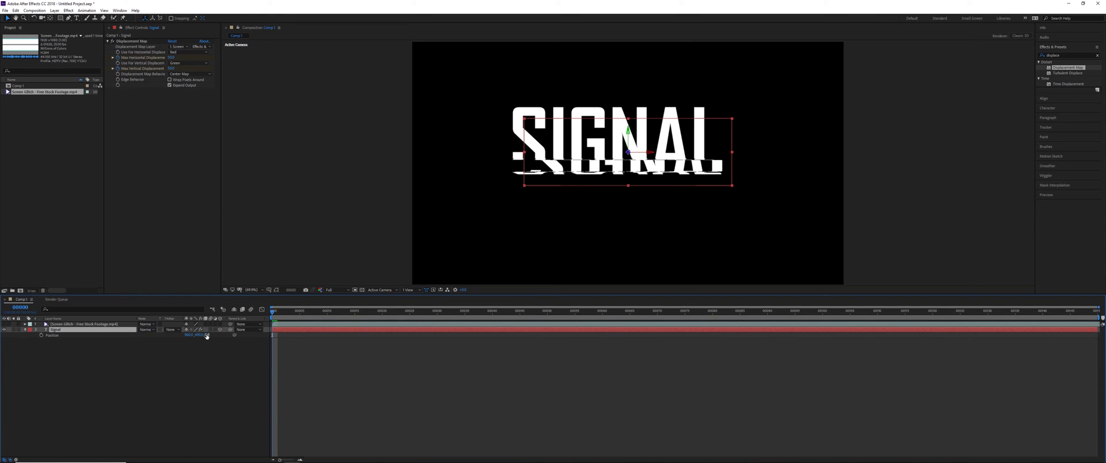
pyautogui.write('5')
pyautogui.write('0')
pyautogui.press('Return')
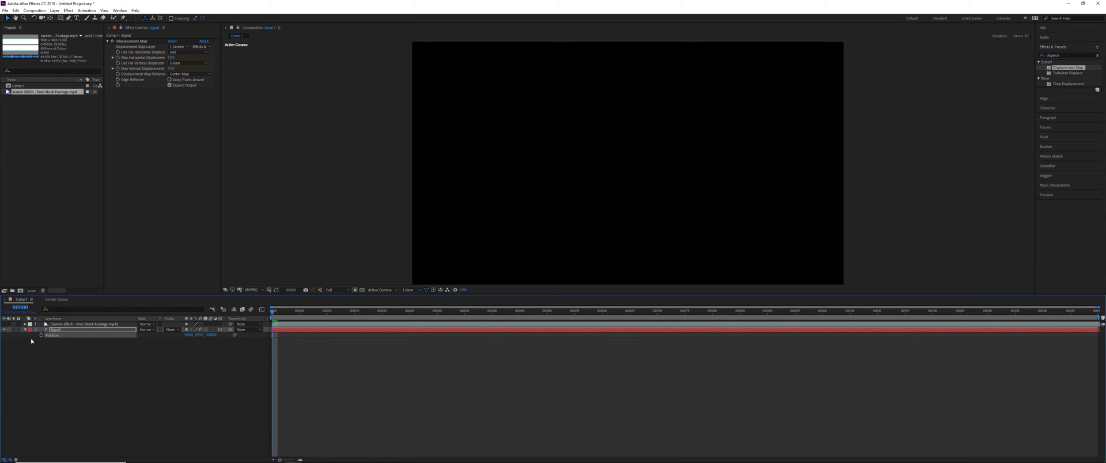
# Step: Keyframe Position at frame 0, set Z to 0 at frame 100, and view the position curves
pyautogui.click(41, 334)
pyautogui.press('space')
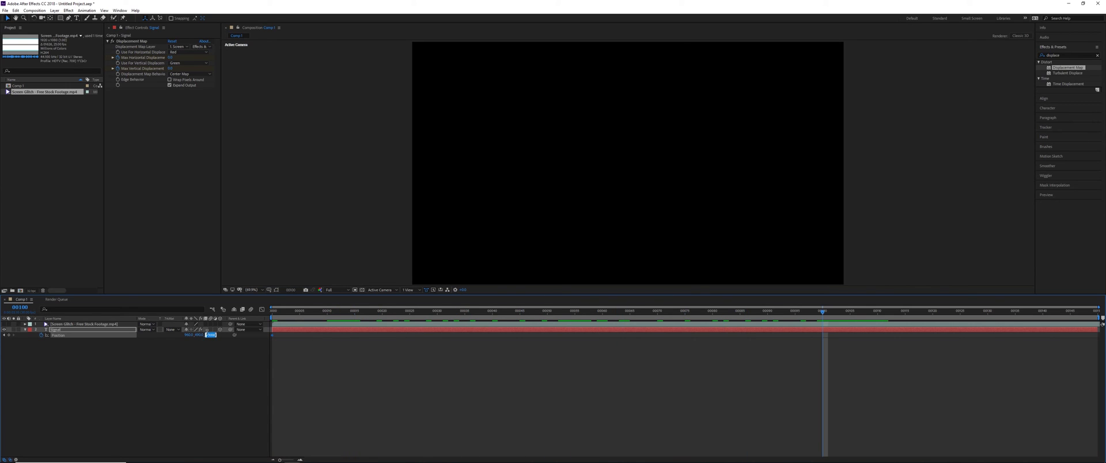
pyautogui.click(209, 335)
pyautogui.write('0')
pyautogui.press('Return')
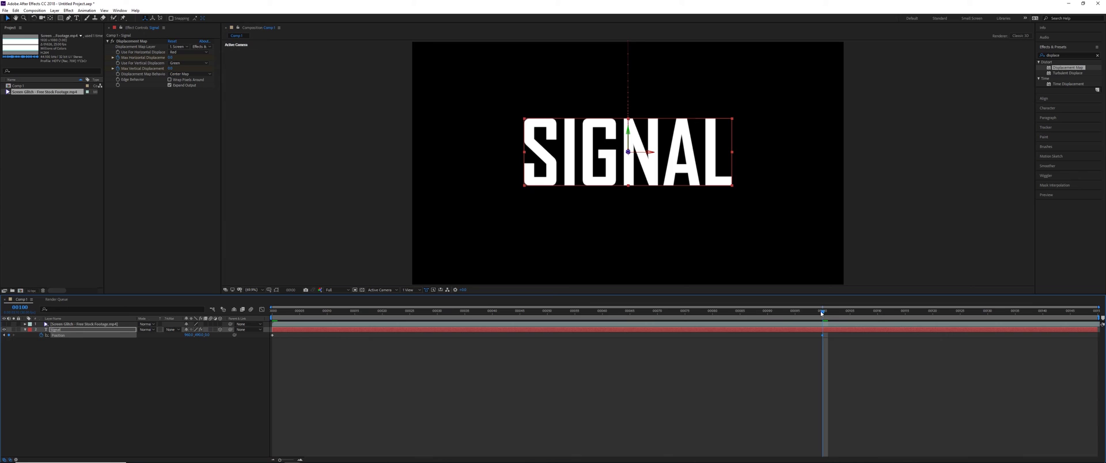
pyautogui.moveTo(822, 313); pyautogui.dragTo(327, 311)
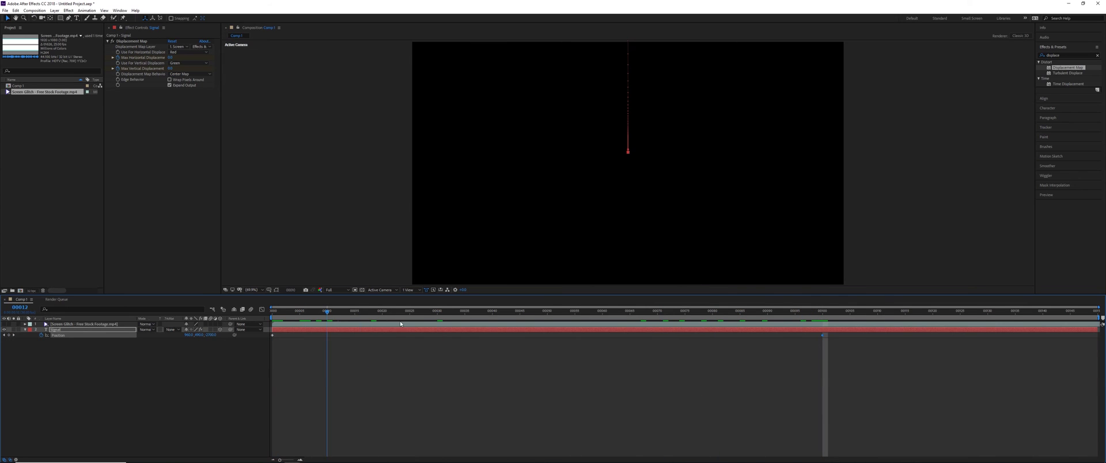
pyautogui.press('space')
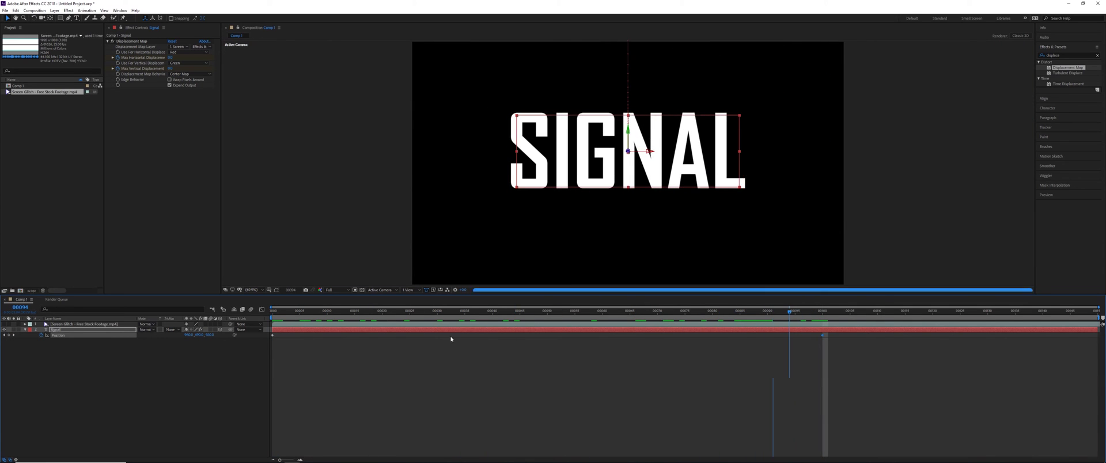
pyautogui.click(262, 309)
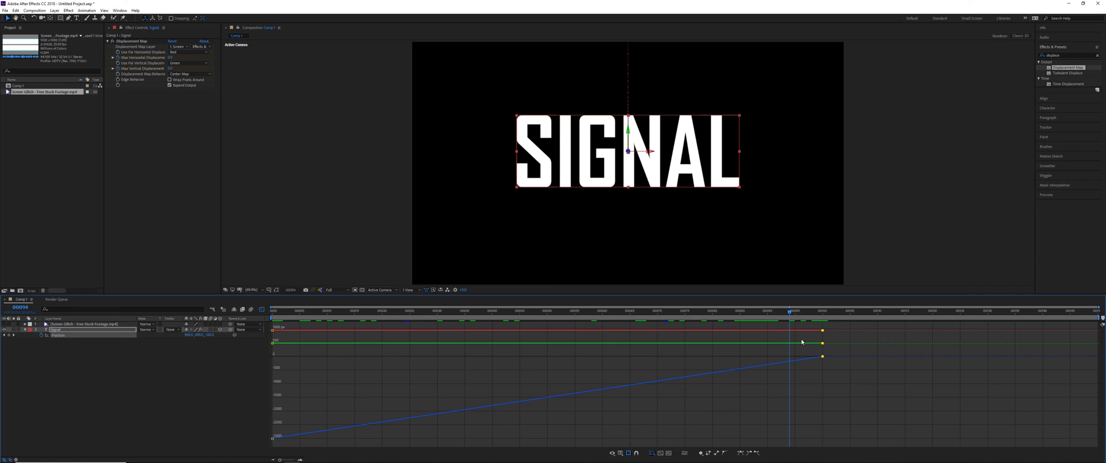
# Step: Separate Position into X, Y and Z and display the Z Position curve
pyautogui.click(684, 454)
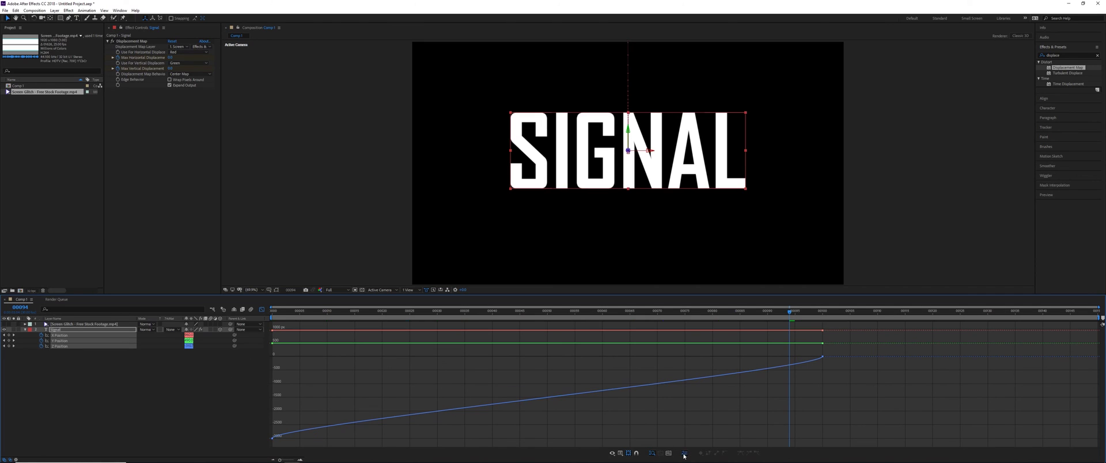
pyautogui.click(175, 386)
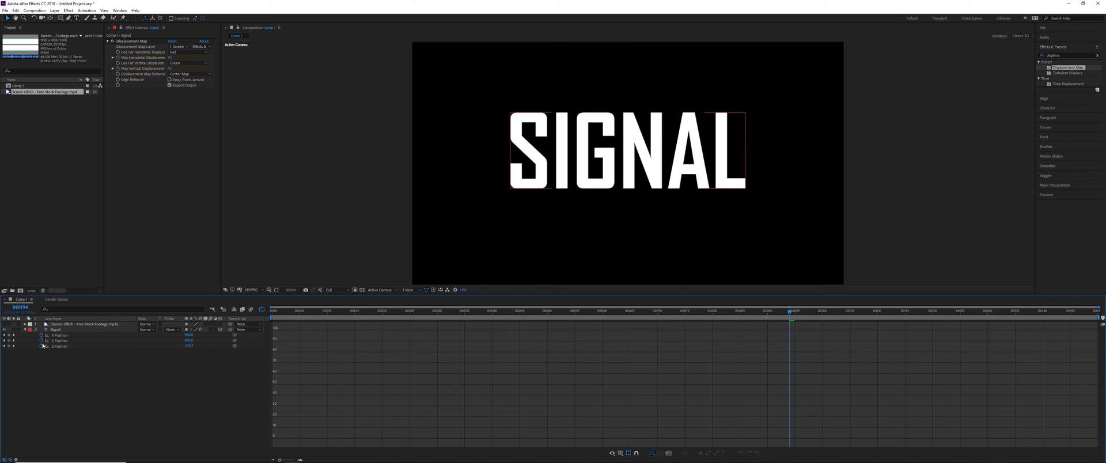
pyautogui.click(46, 335)
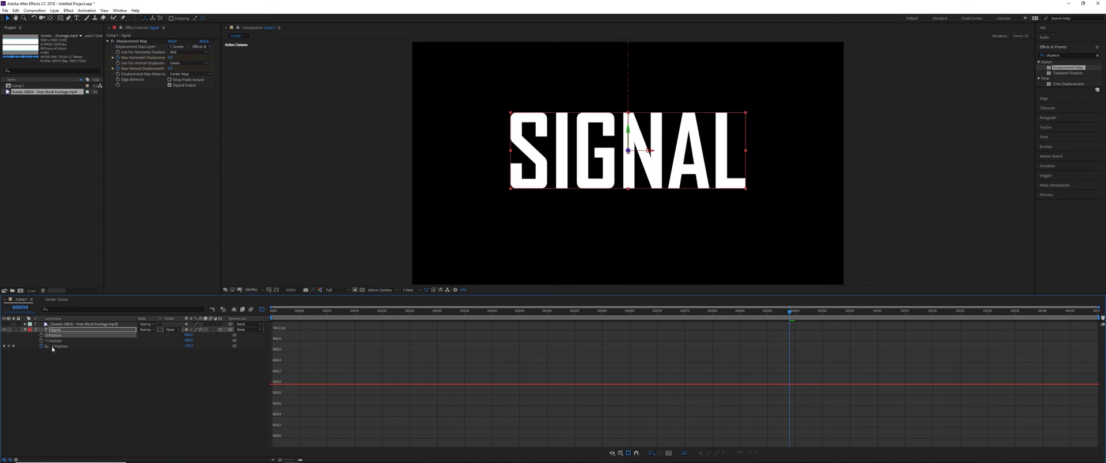
pyautogui.click(54, 346)
pyautogui.moveTo(824, 331)
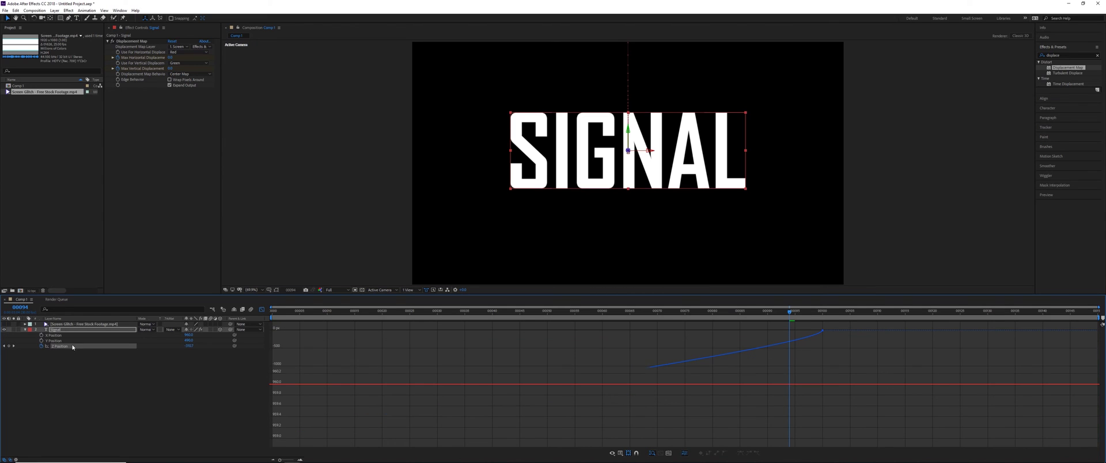
# Step: Easy Ease the final Z keyframe, and pull the curve so the fly-in starts fast
pyautogui.click(824, 332)
pyautogui.click(741, 454)
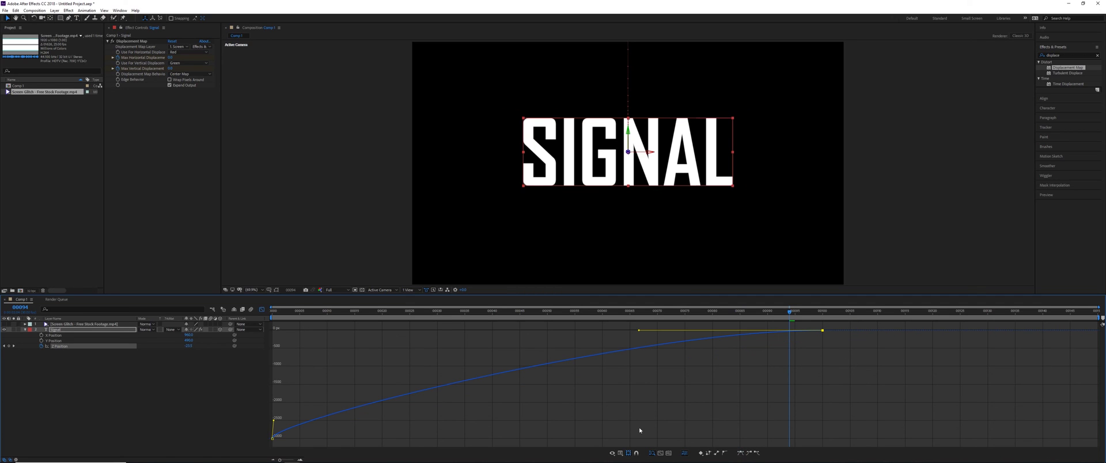
pyautogui.moveTo(274, 421); pyautogui.dragTo(333, 351)
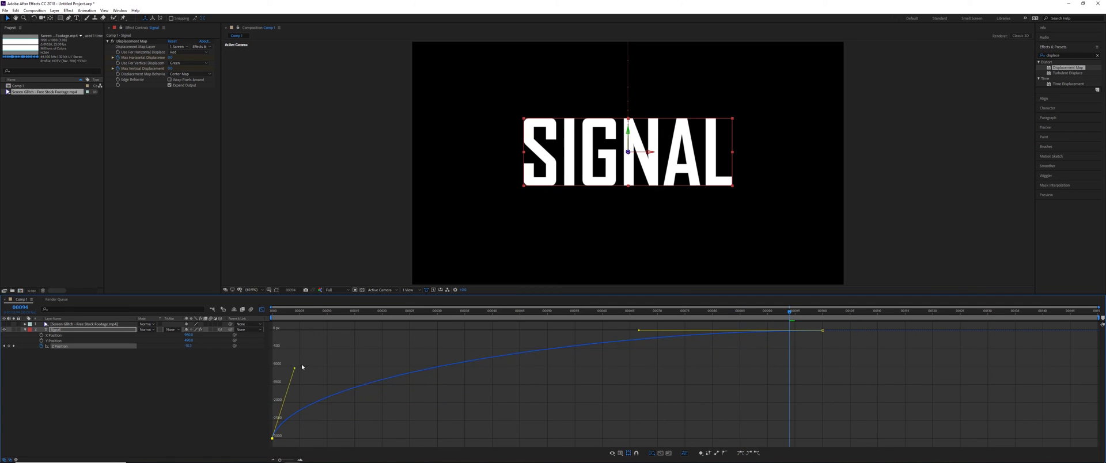
pyautogui.press('space')
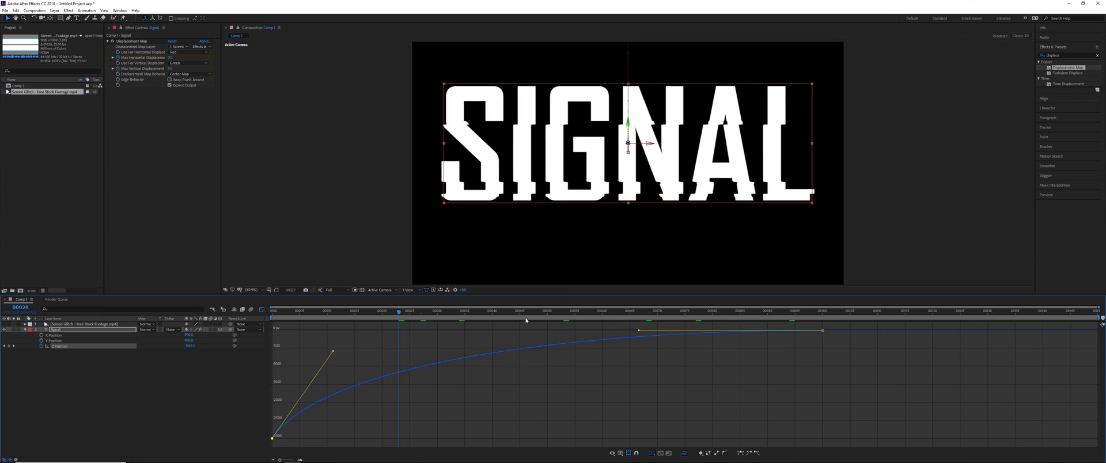
pyautogui.moveTo(701, 308); pyautogui.dragTo(227, 323)
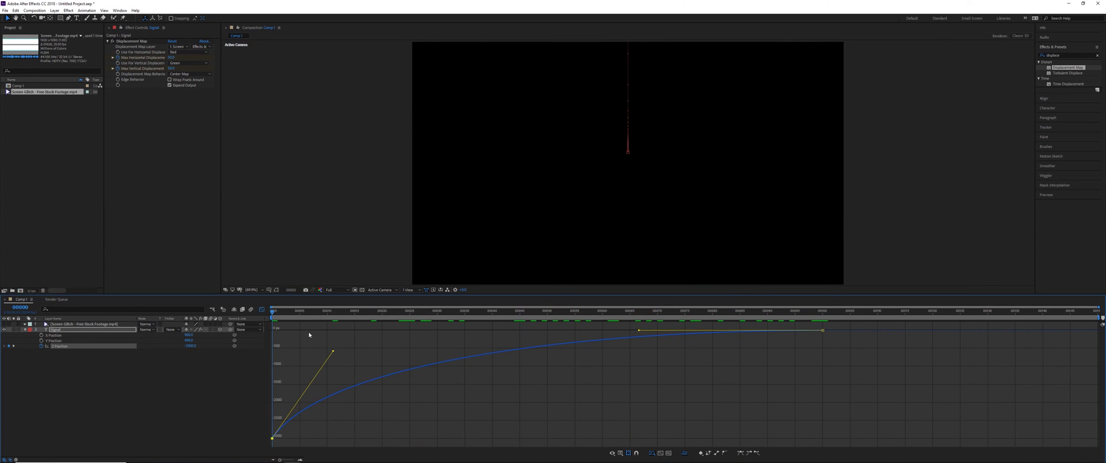
pyautogui.click(824, 317)
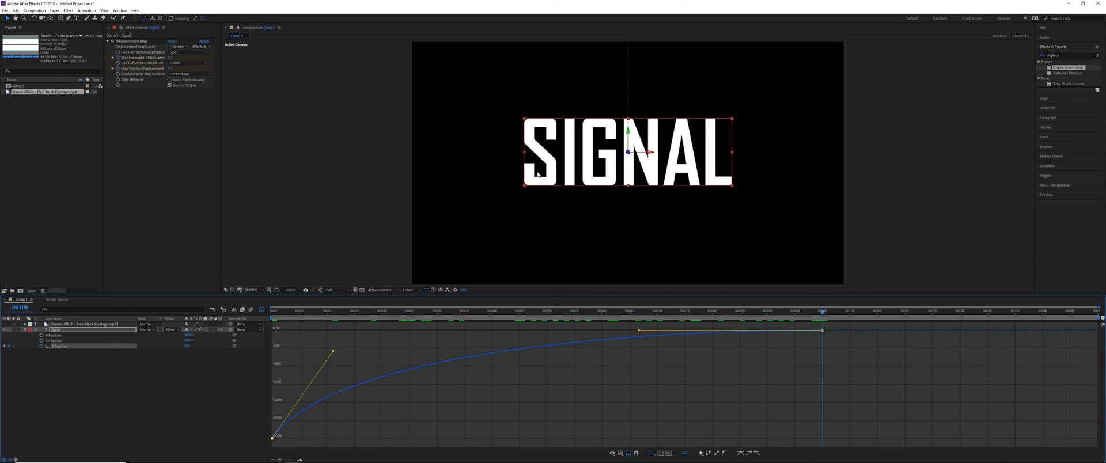
# Step: Give Y Position a different value at frame 0 and Easy Ease its final keyframe
pyautogui.click(41, 341)
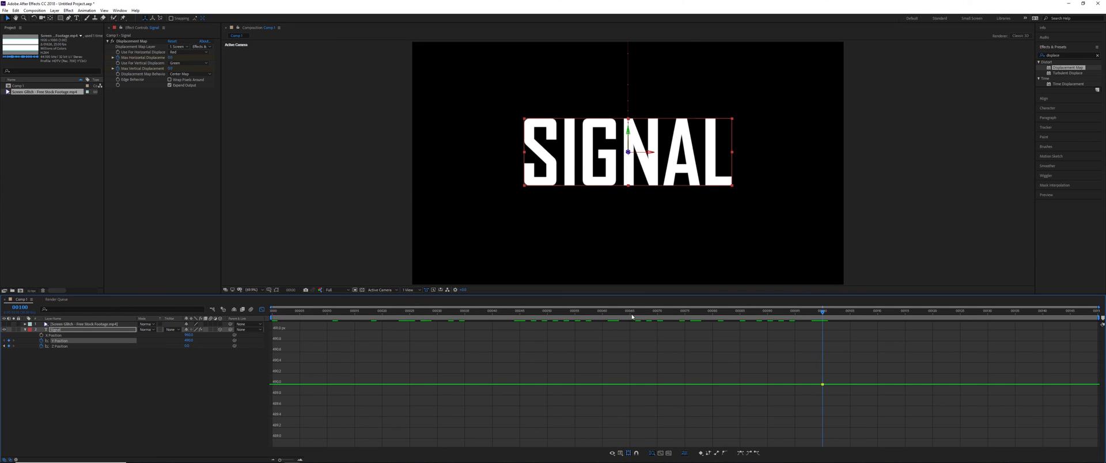
pyautogui.moveTo(633, 316); pyautogui.dragTo(204, 325)
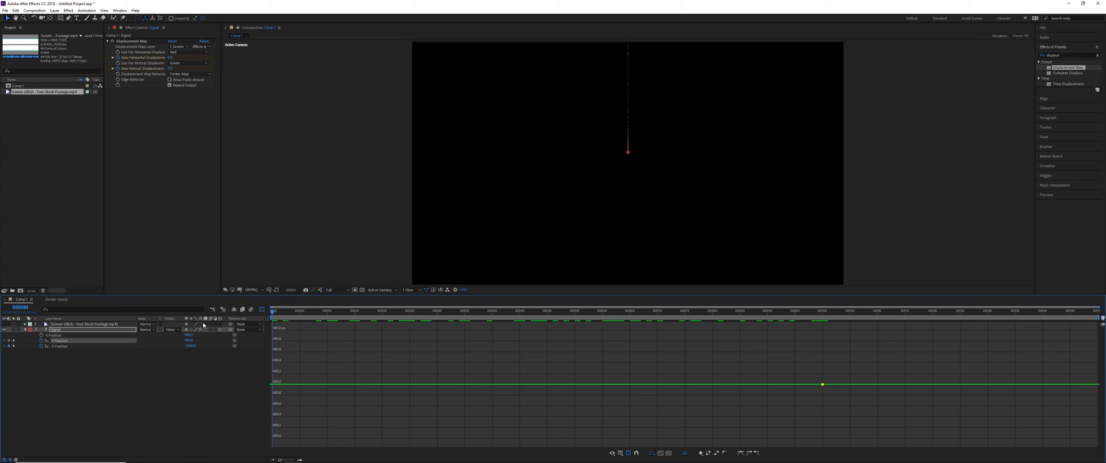
pyautogui.moveTo(190, 341)
pyautogui.mouseDown()
pyautogui.moveTo(265, 326)
pyautogui.moveTo(635, 310)
pyautogui.mouseUp()
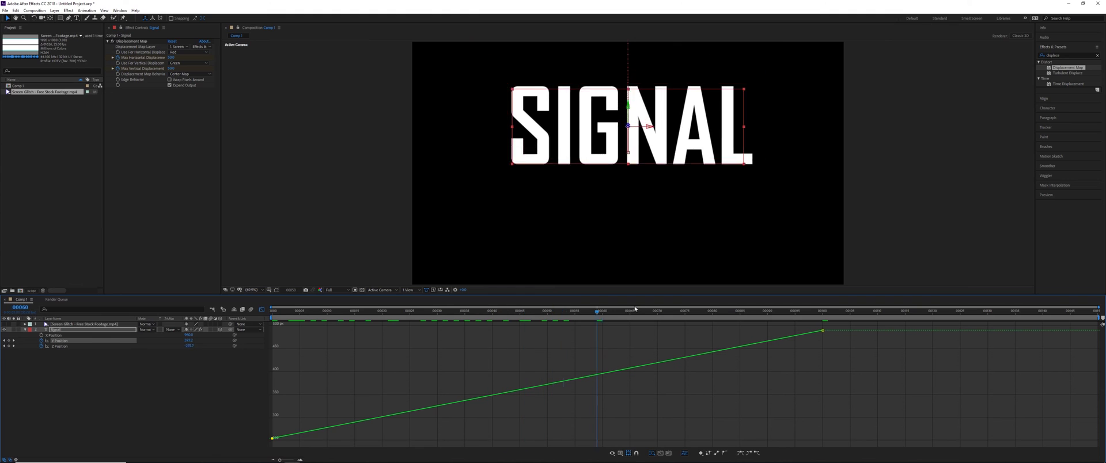
pyautogui.moveTo(635, 310)
pyautogui.mouseDown()
pyautogui.moveTo(816, 314)
pyautogui.moveTo(839, 348)
pyautogui.mouseUp()
pyautogui.press('F9')
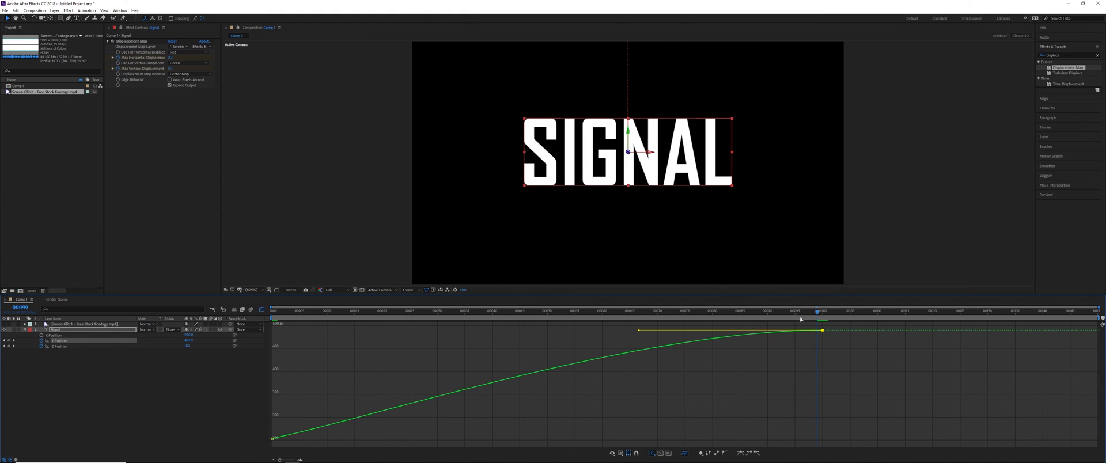
# Step: Turn on motion blur for SIGNAL and return to frame 0 in layer view
pyautogui.moveTo(800, 319); pyautogui.dragTo(224, 291)
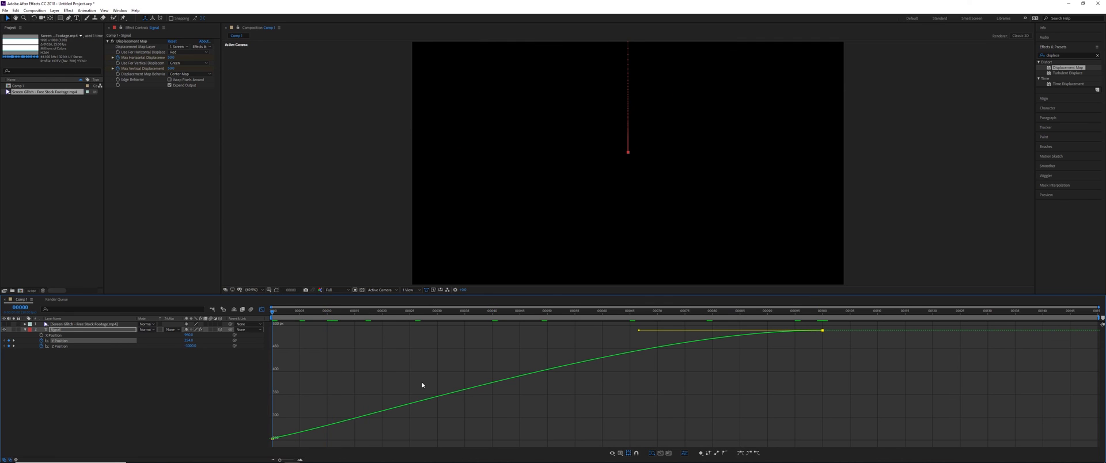
pyautogui.moveTo(363, 313); pyautogui.dragTo(361, 312)
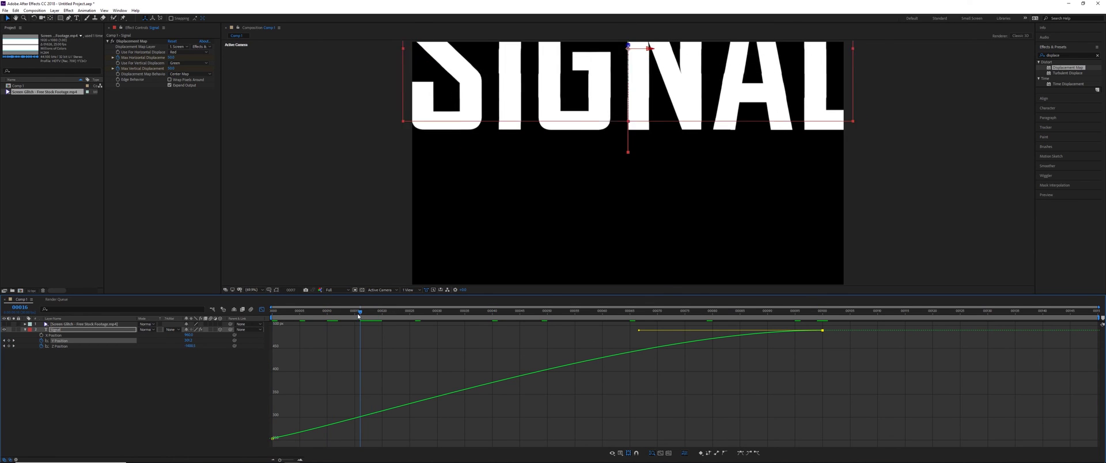
pyautogui.click(251, 313)
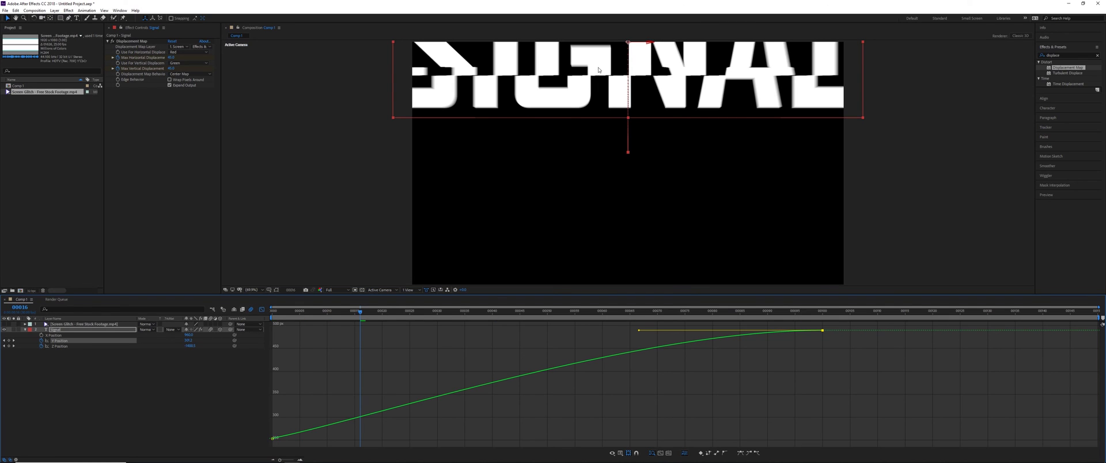
pyautogui.press('Home')
pyautogui.hotkey('shift', 'F3')
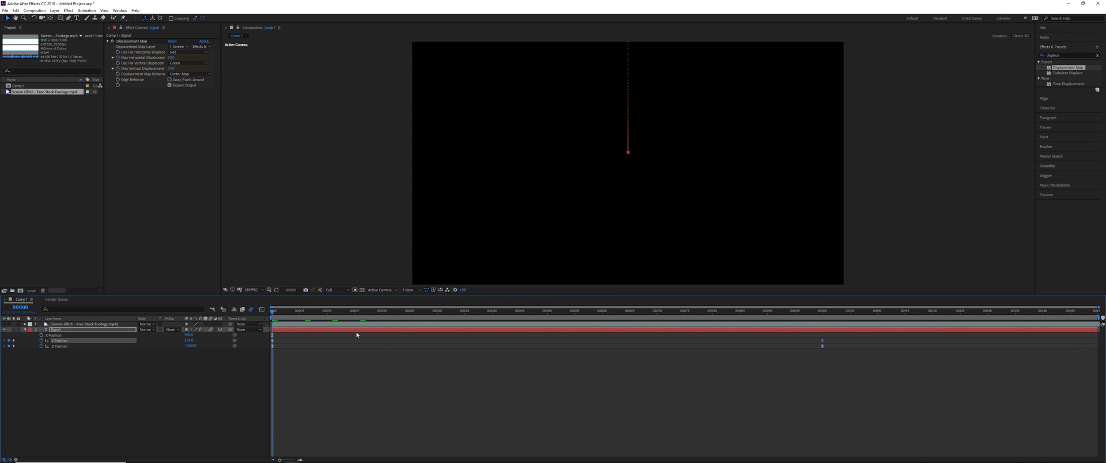
# Step: Reveal only Signal's keyframed properties with U and play back the full animation
pyautogui.press('u')
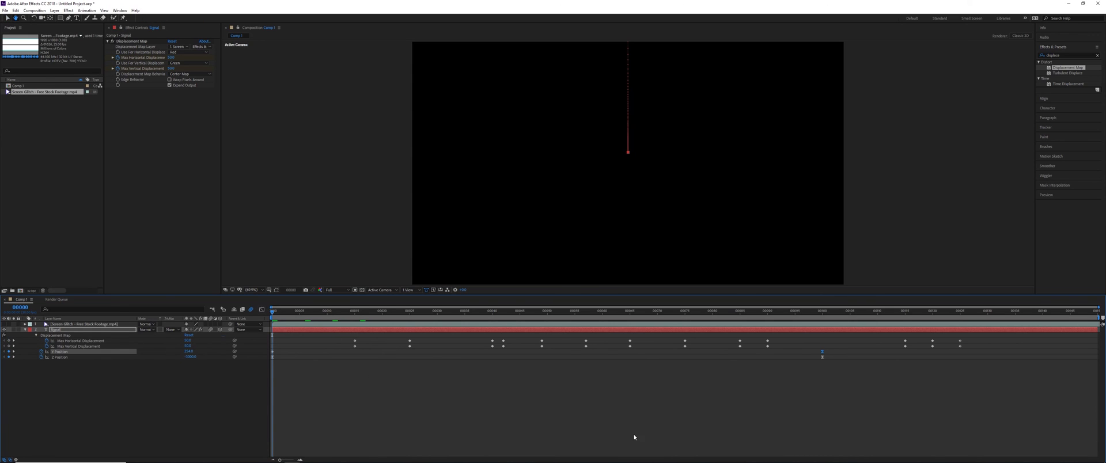
pyautogui.press('space')
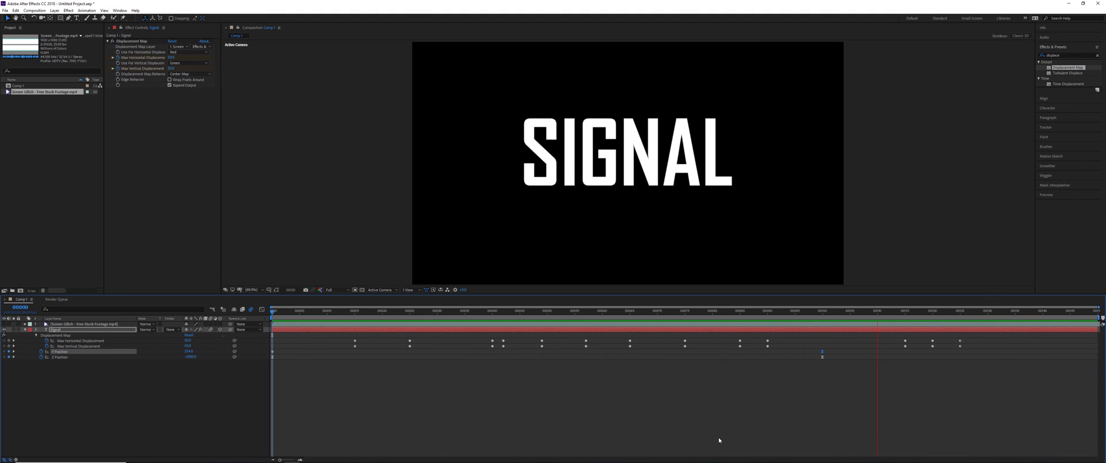
pyautogui.hotkey('ctrl', 'Up')
pyautogui.press('s')
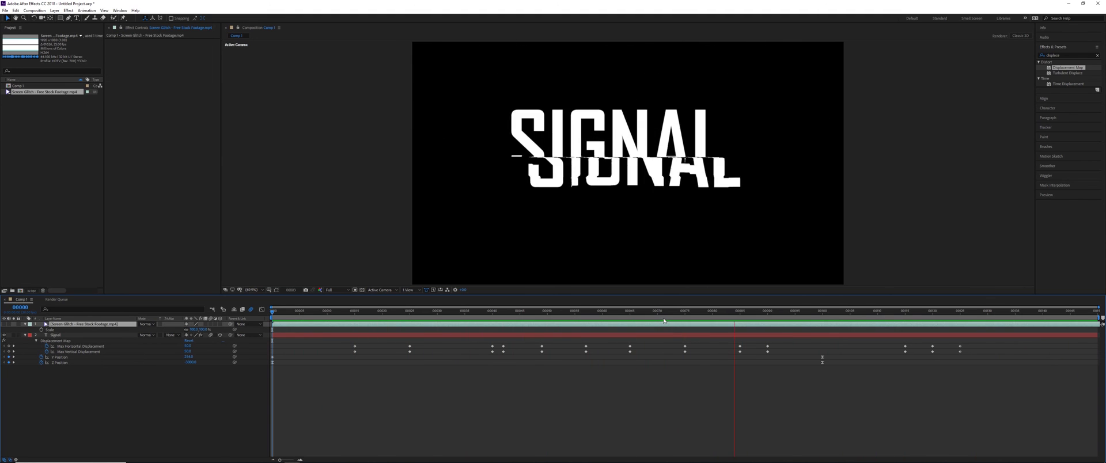
pyautogui.click(877, 310)
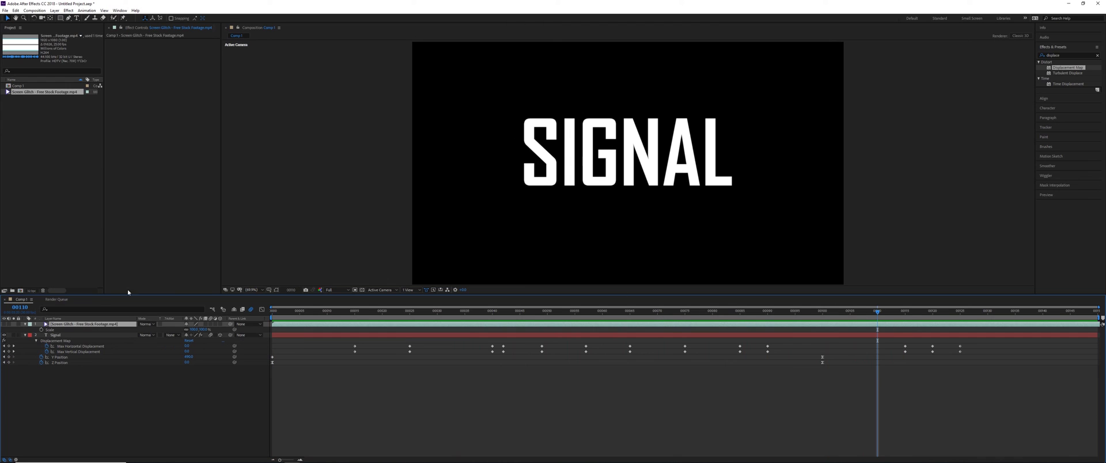
# Step: Scrub around frames 82 and 122 to review the glitch and settled text
pyautogui.click(83, 341)
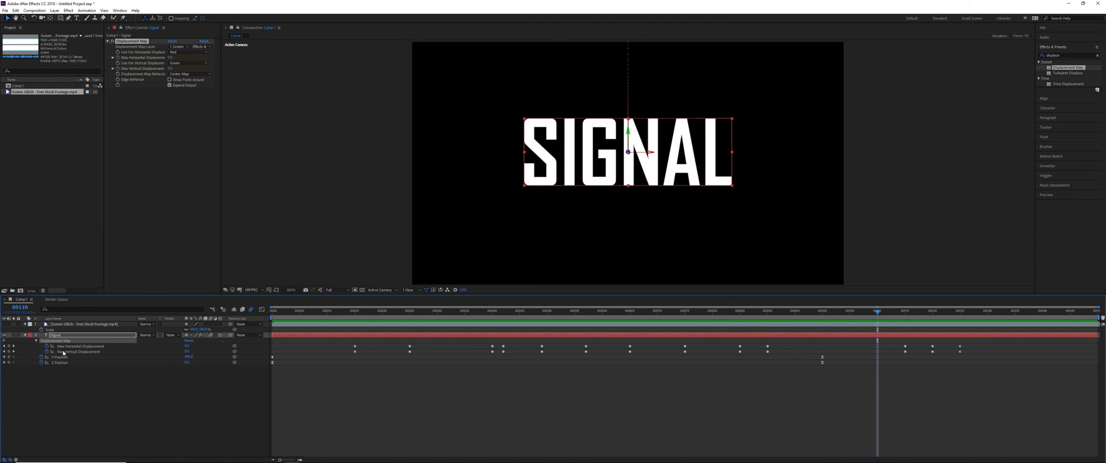
pyautogui.press('space')
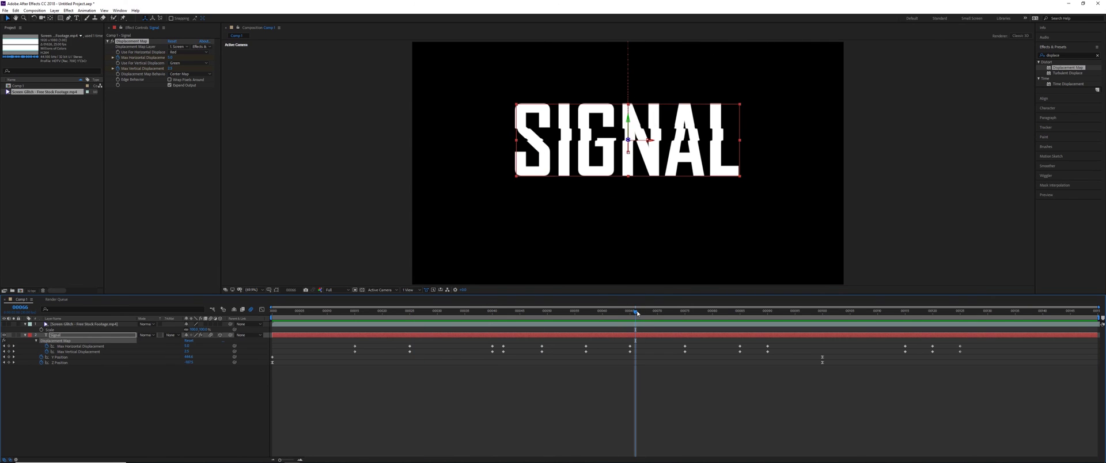
pyautogui.moveTo(760, 313); pyautogui.dragTo(724, 311)
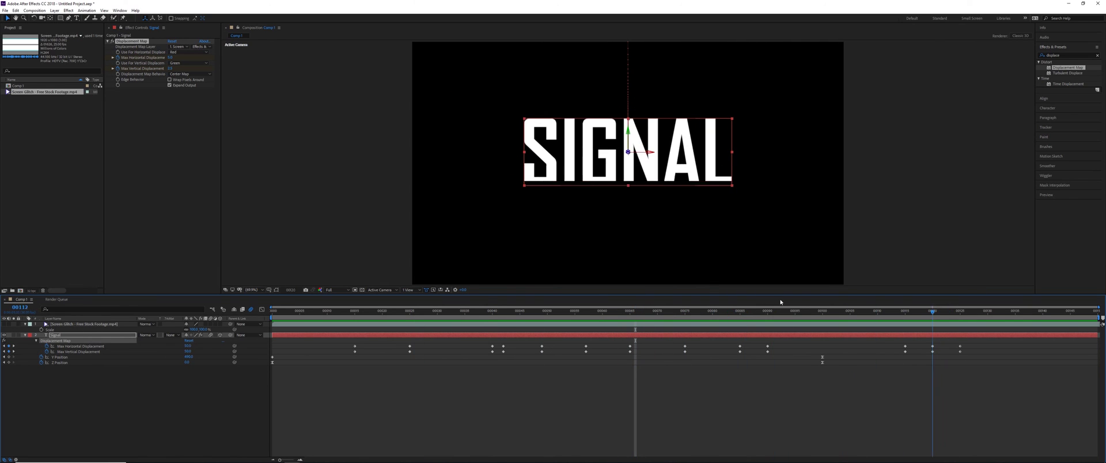
pyautogui.moveTo(652, 312); pyautogui.dragTo(980, 309)
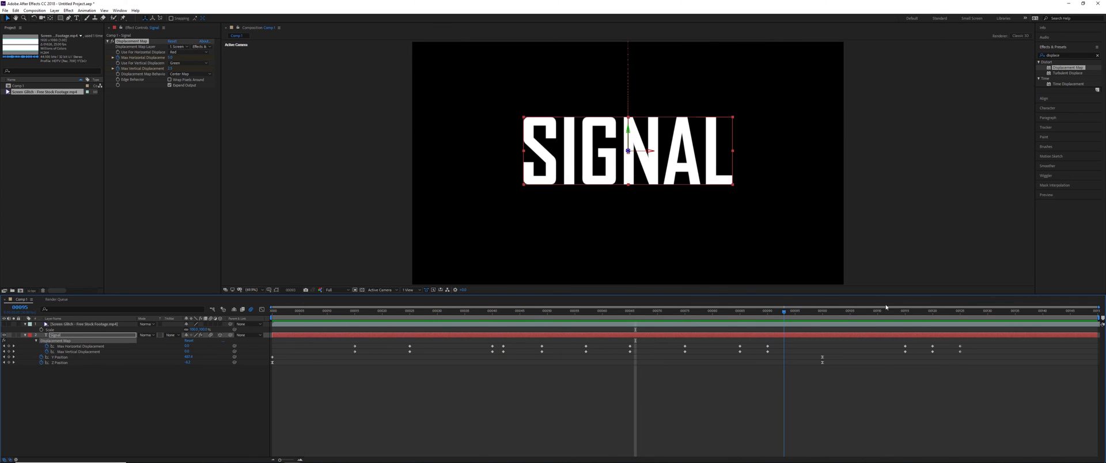